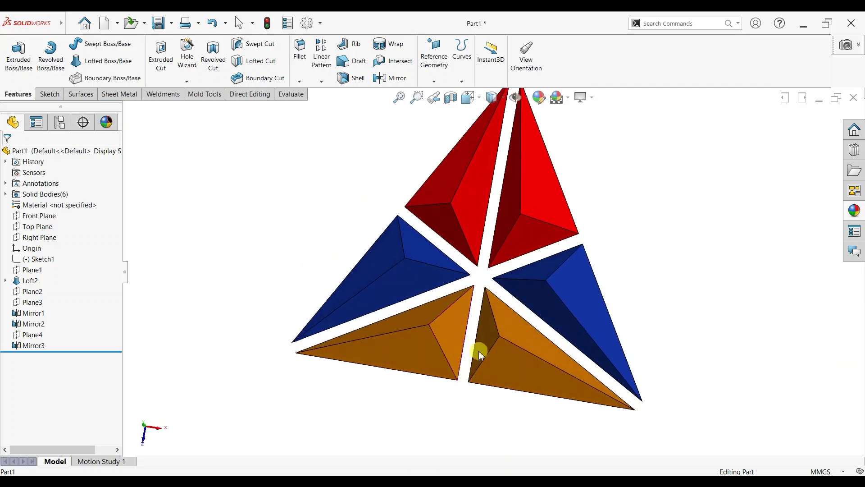
# Show the finished puzzle in top view, then close it and create a new Part document.
pyautogui.rightClick(467, 283)
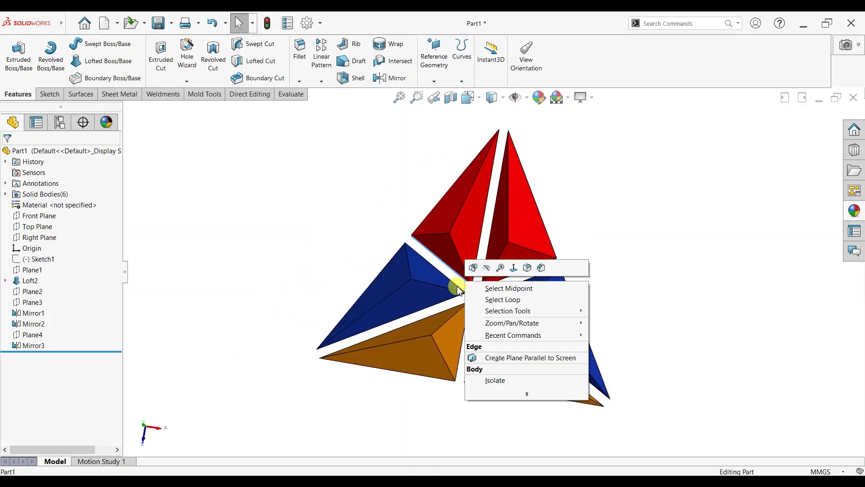
pyautogui.press('Escape')
pyautogui.press('space')
pyautogui.click(380, 321)
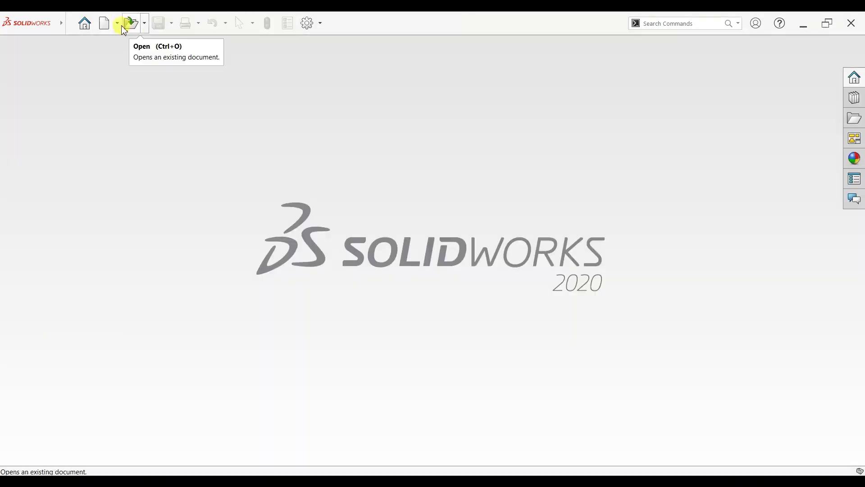
pyautogui.click(116, 23)
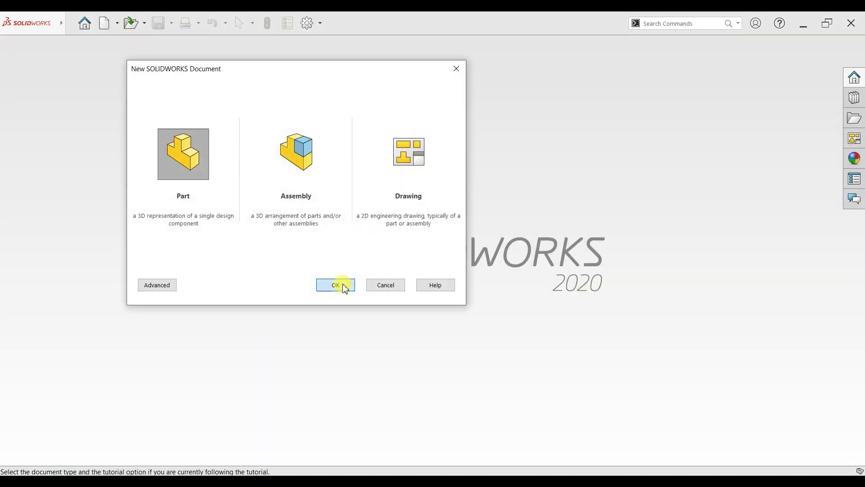
pyautogui.click(336, 285)
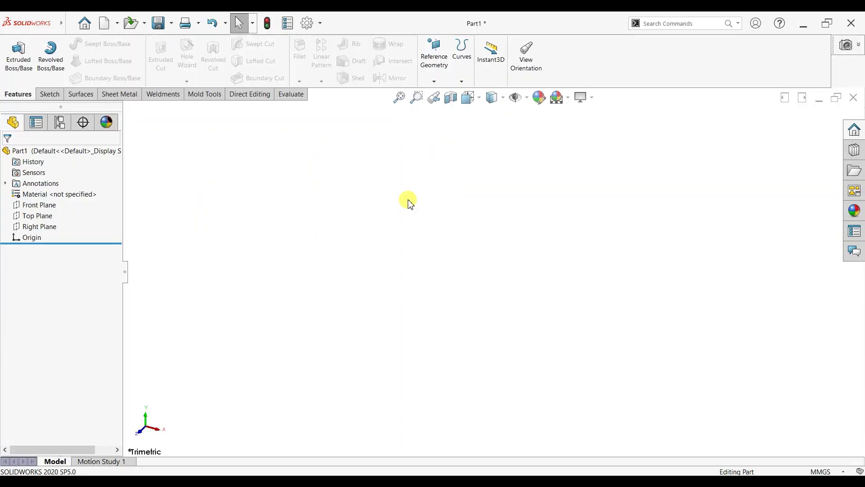
# On the Top Plane, sketch a 3-sided polygon centred on the origin.
pyautogui.click(50, 94)
pyautogui.click(13, 50)
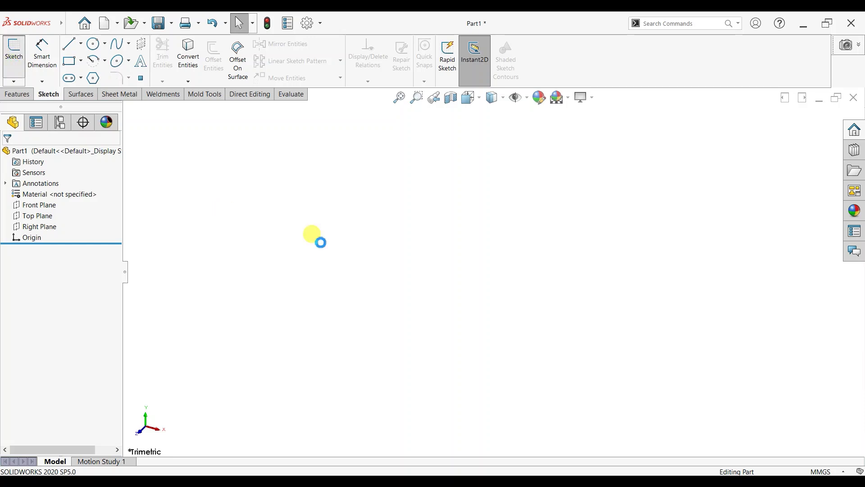
pyautogui.click(323, 277)
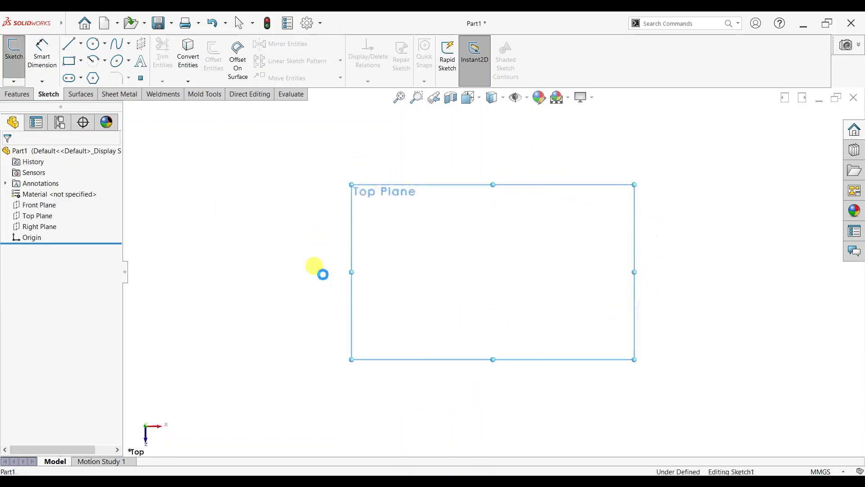
pyautogui.click(93, 78)
pyautogui.doubleClick(24, 214)
pyautogui.write('3')
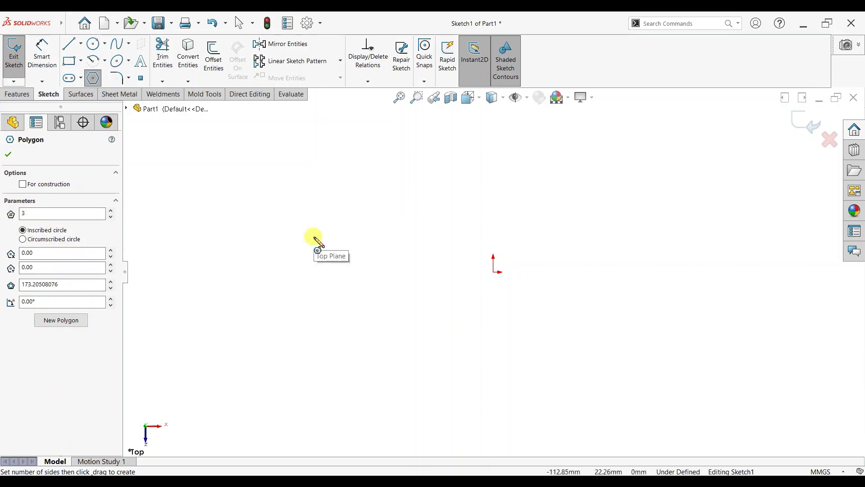
pyautogui.moveTo(494, 271)
pyautogui.mouseDown()
pyautogui.moveTo(541, 344)
pyautogui.moveTo(614, 339)
pyautogui.mouseUp()
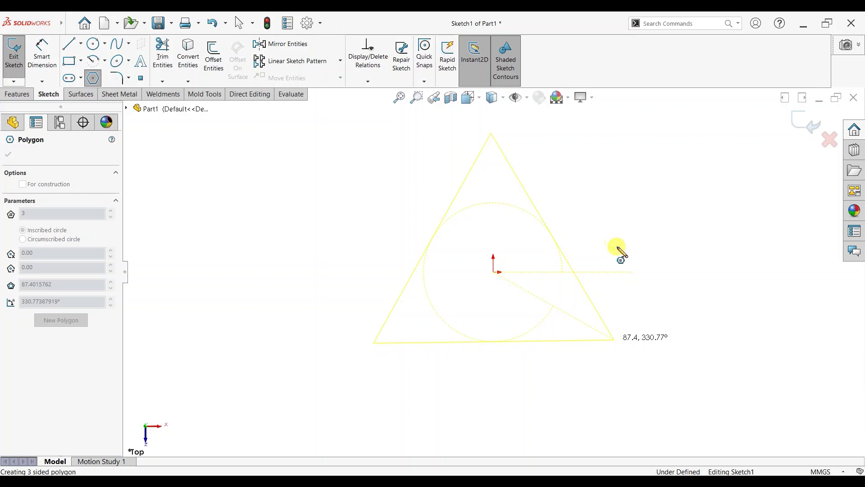
pyautogui.rightClick(585, 239)
# Add a Horizontal relation to the triangle's bottom edge.
pyautogui.click(621, 249)
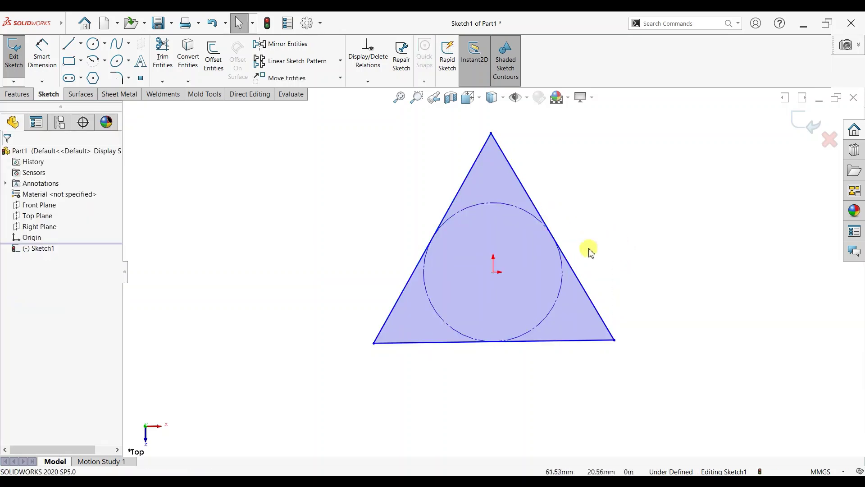
pyautogui.click(542, 343)
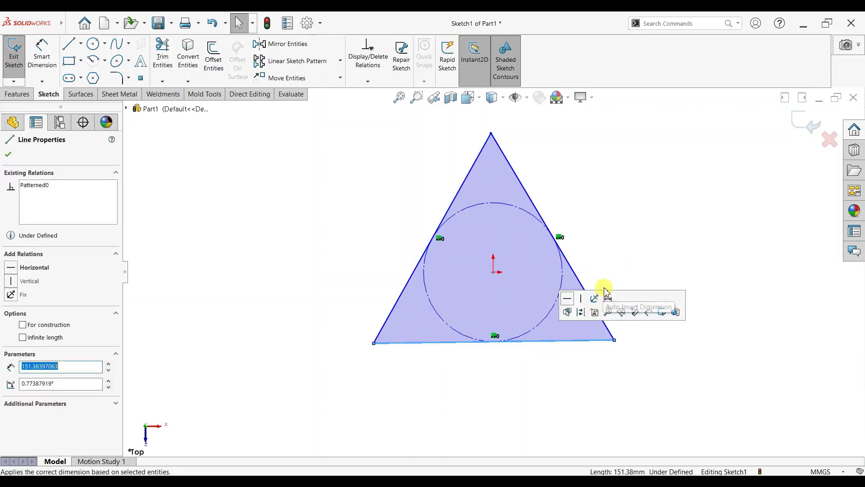
pyautogui.click(566, 289)
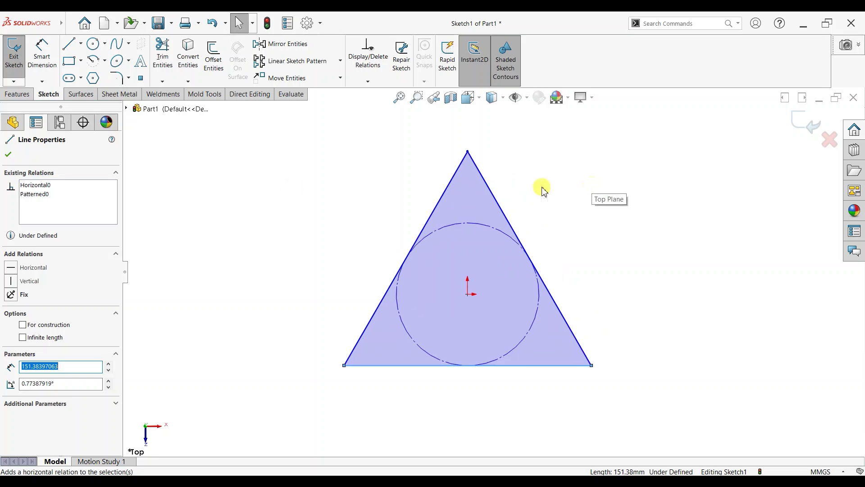
pyautogui.click(45, 57)
# Dimension the triangle's bottom edge to 100 mm.
pyautogui.click(436, 364)
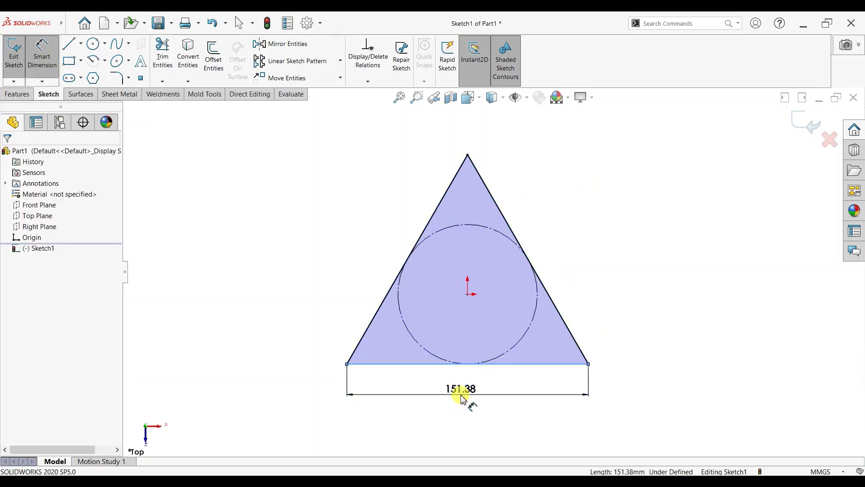
pyautogui.click(460, 397)
pyautogui.write('100')
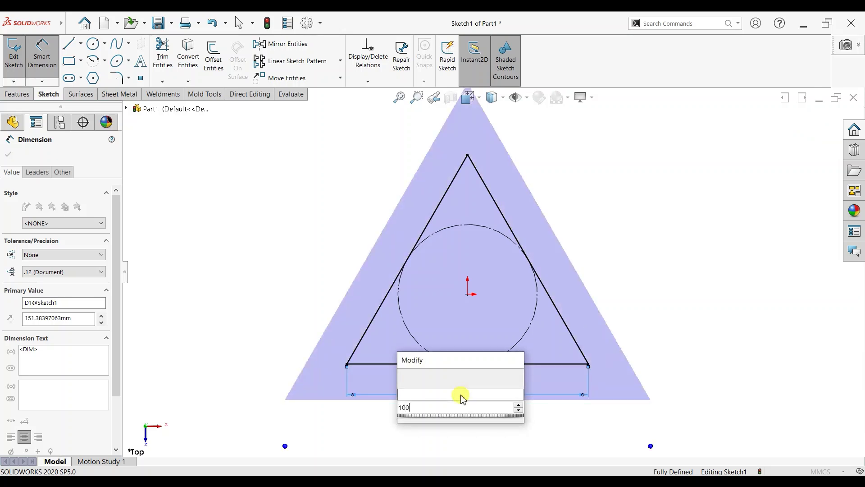
pyautogui.press('Return')
pyautogui.click(8, 154)
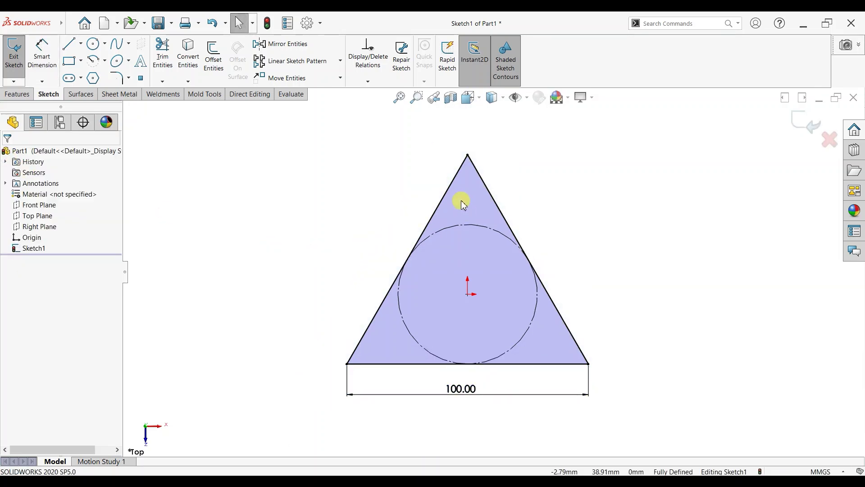
# Draw construction centerlines from the origin to the triangle's three vertices.
pyautogui.click(80, 43)
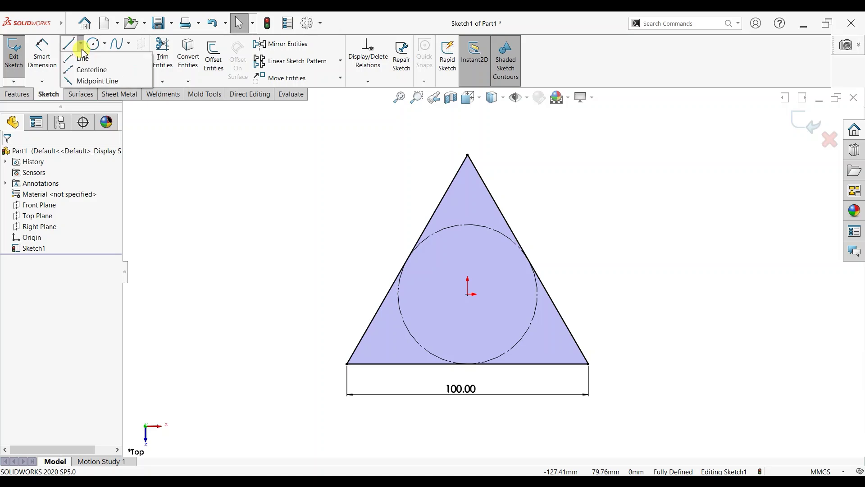
pyautogui.click(86, 71)
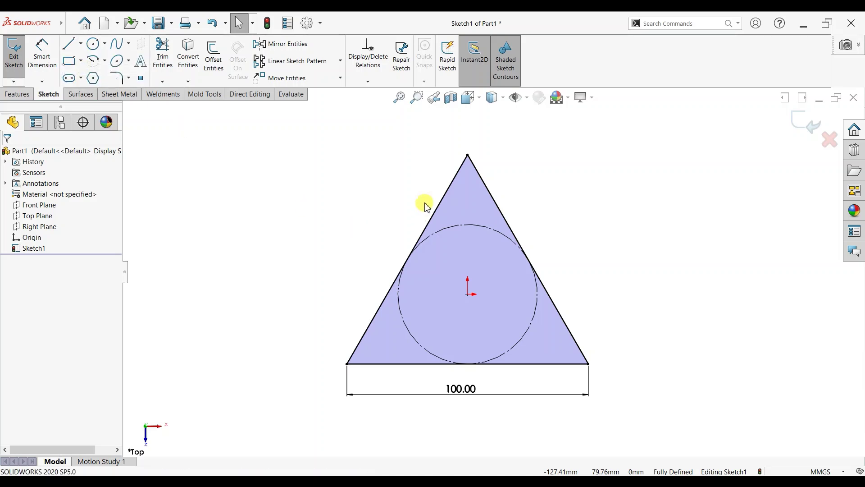
pyautogui.click(467, 155)
pyautogui.click(467, 294)
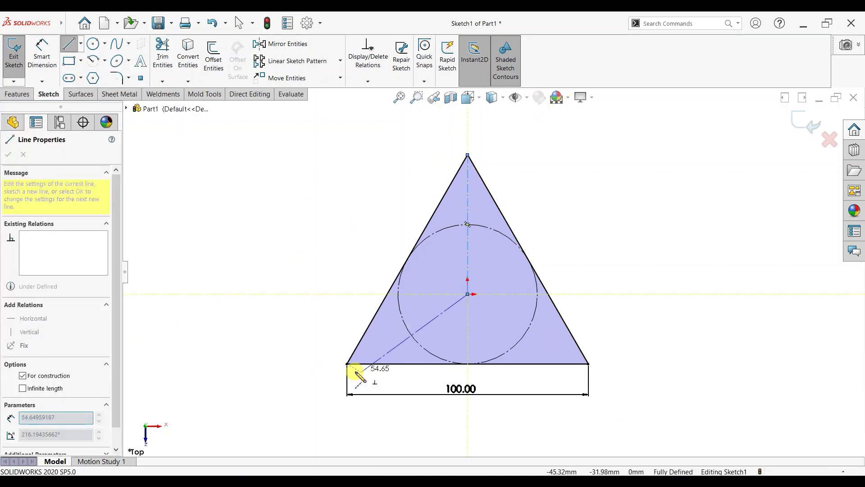
pyautogui.click(347, 364)
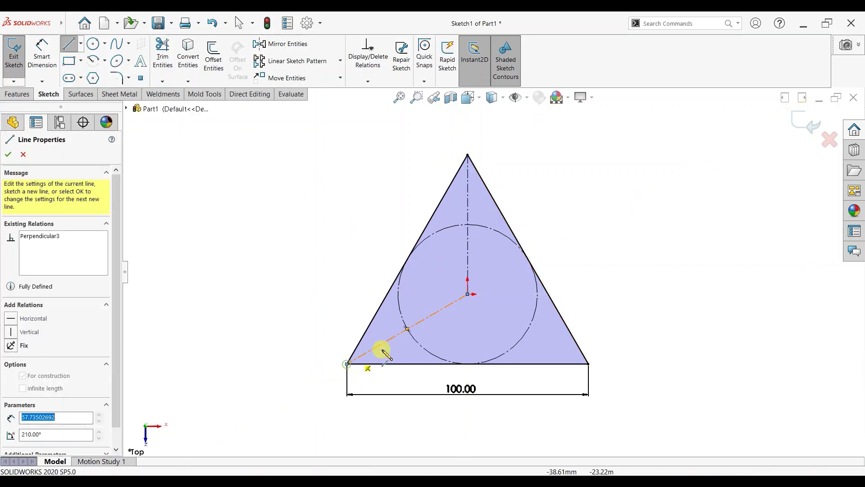
pyautogui.click(468, 294)
pyautogui.click(588, 364)
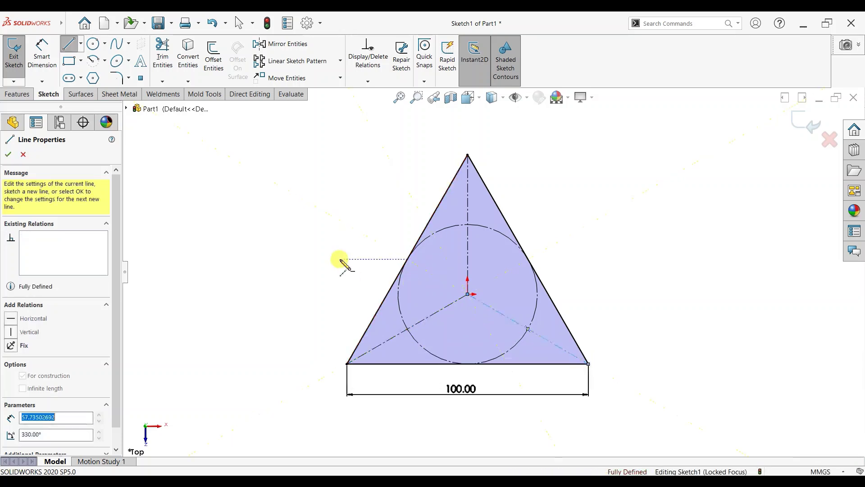
pyautogui.press('Escape')
pyautogui.press('Escape')
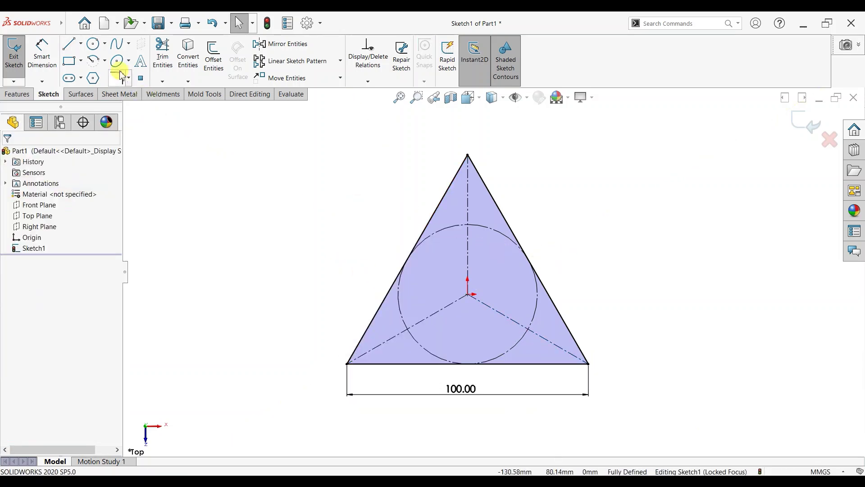
# Draw a circle centred on the origin and dimension its diameter to 38 mm.
pyautogui.click(98, 49)
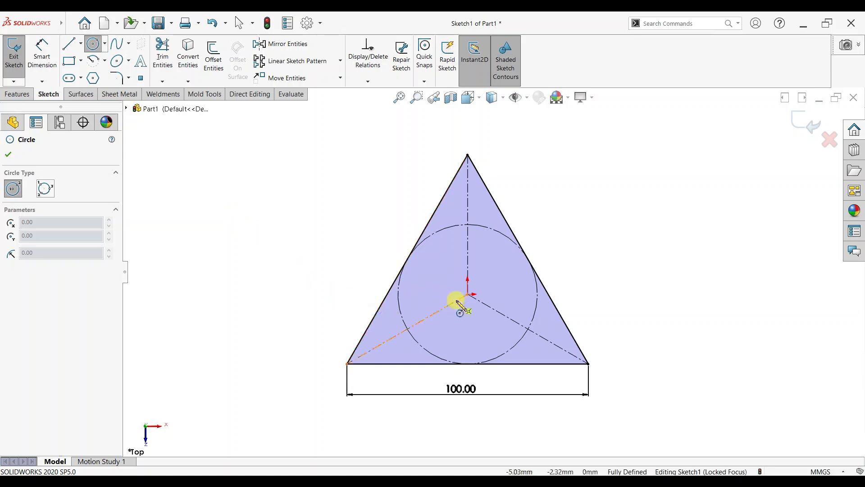
pyautogui.click(468, 294)
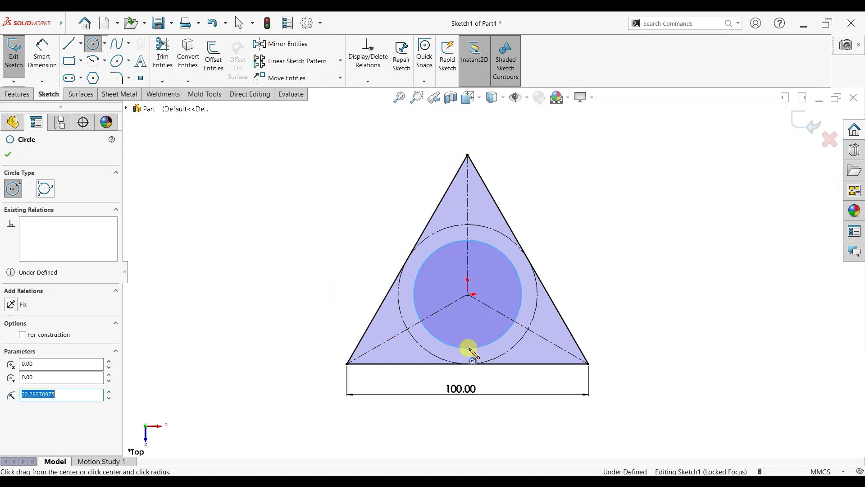
pyautogui.click(472, 352)
pyautogui.click(42, 52)
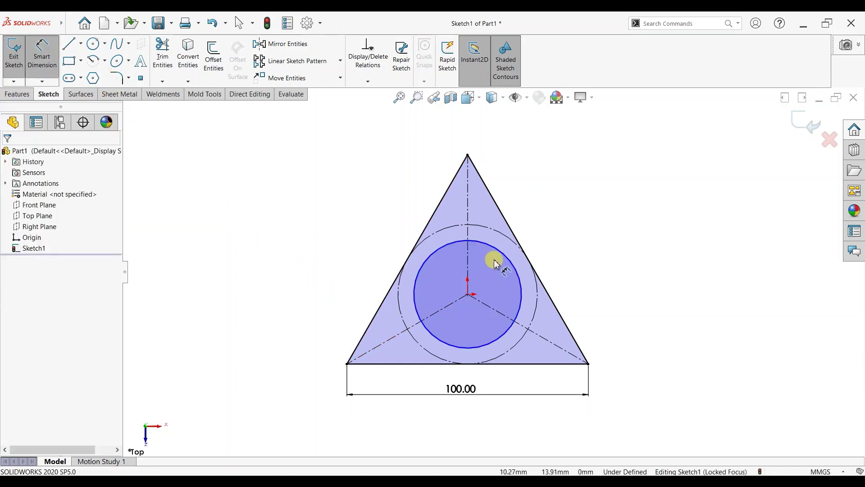
pyautogui.click(503, 257)
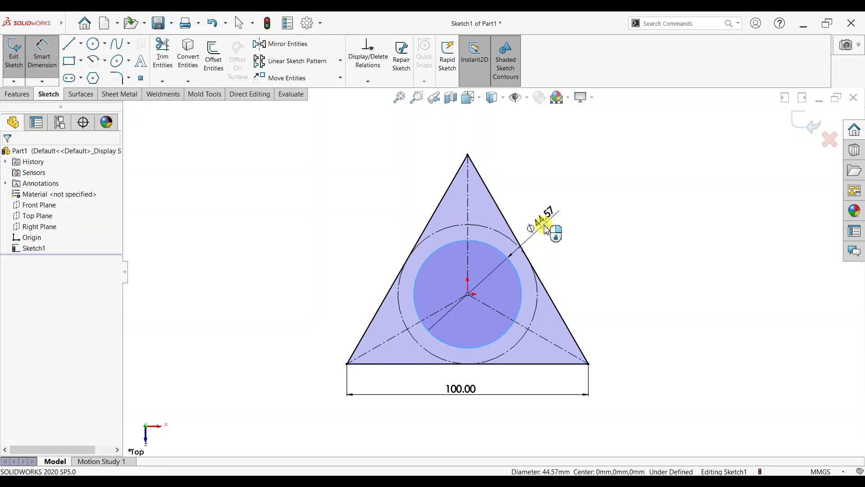
pyautogui.click(544, 229)
pyautogui.write('38')
pyautogui.press('Return')
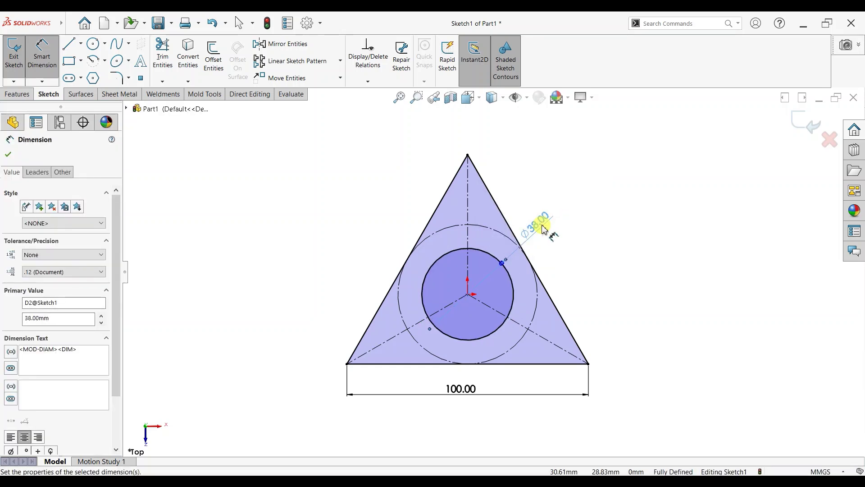
pyautogui.click(8, 157)
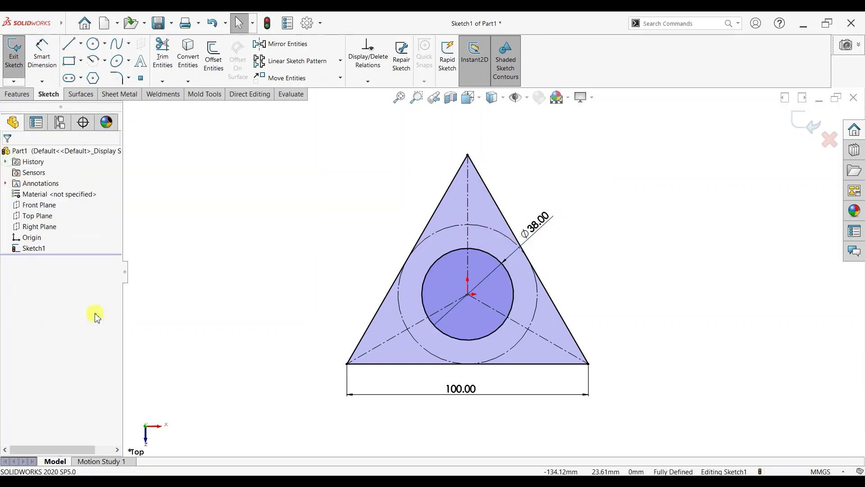
# Convert the 38 mm circle into construction geometry.
pyautogui.click(425, 281)
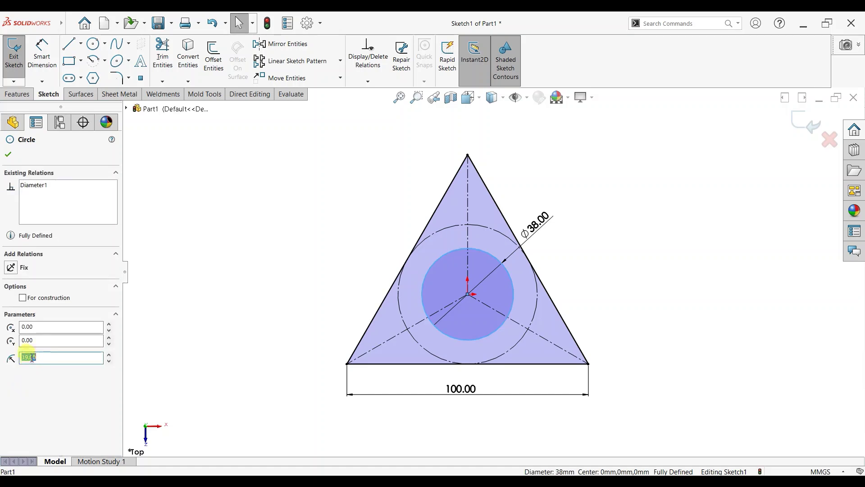
pyautogui.click(23, 297)
pyautogui.click(8, 154)
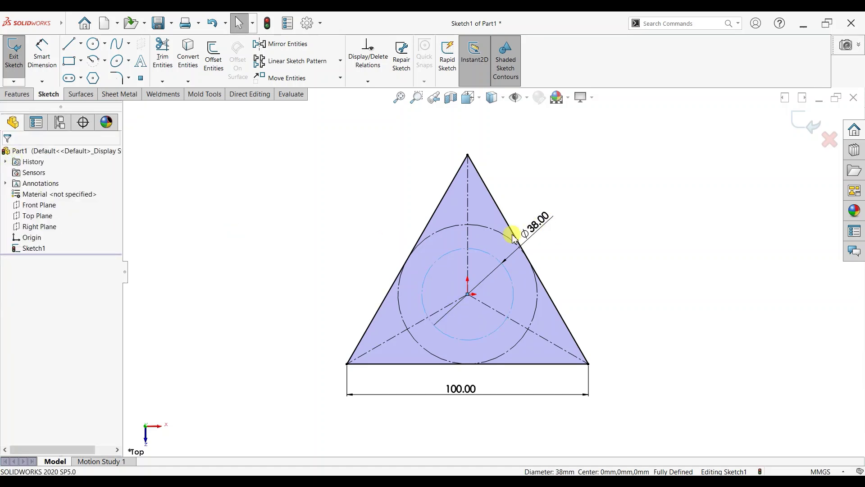
pyautogui.scroll(-1, 518, 235)
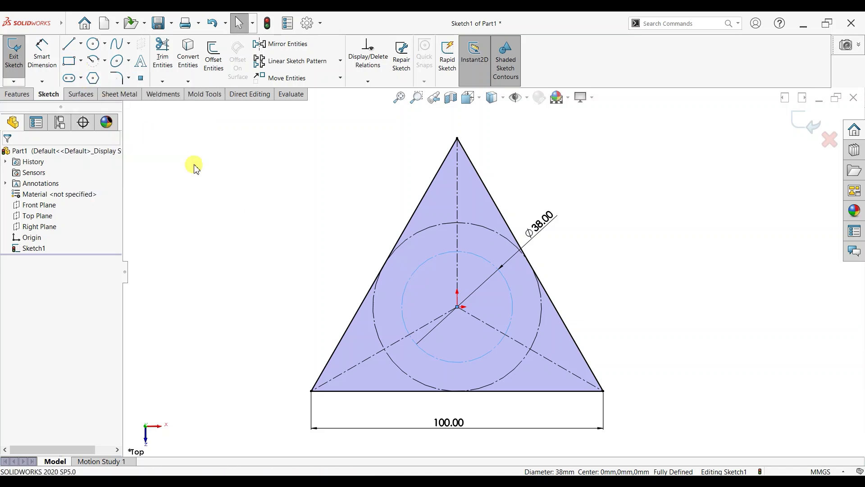
# Draw centerlines from the origin perpendicular to the right and left slanted sides.
pyautogui.click(81, 45)
pyautogui.click(90, 67)
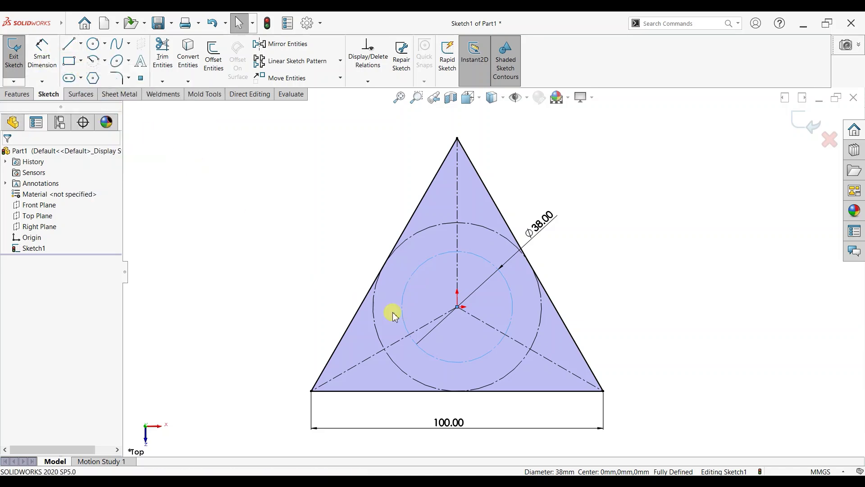
pyautogui.click(458, 307)
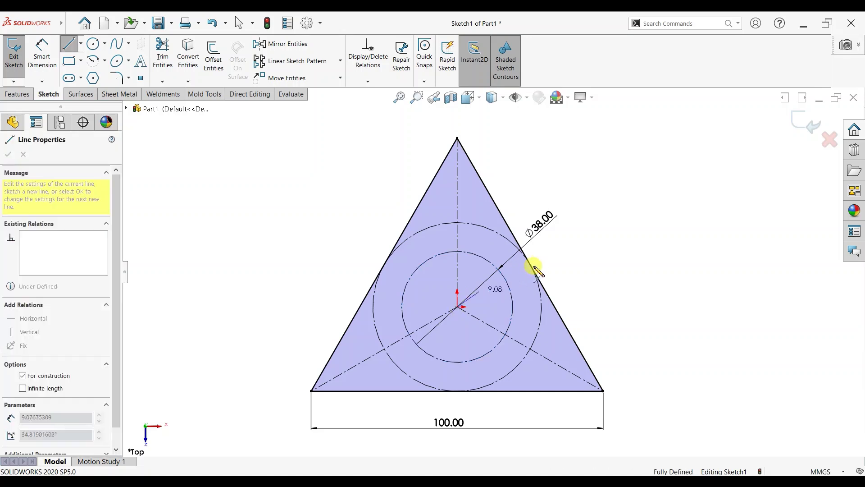
pyautogui.click(531, 266)
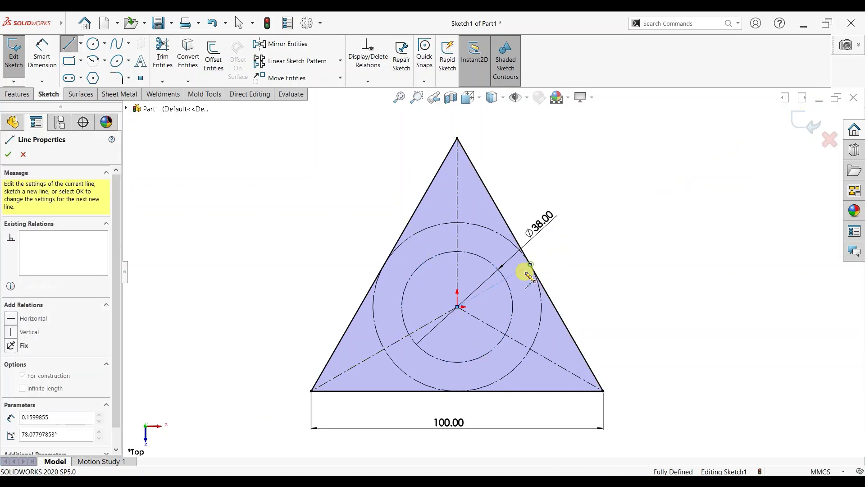
pyautogui.rightClick(582, 252)
pyautogui.click(607, 258)
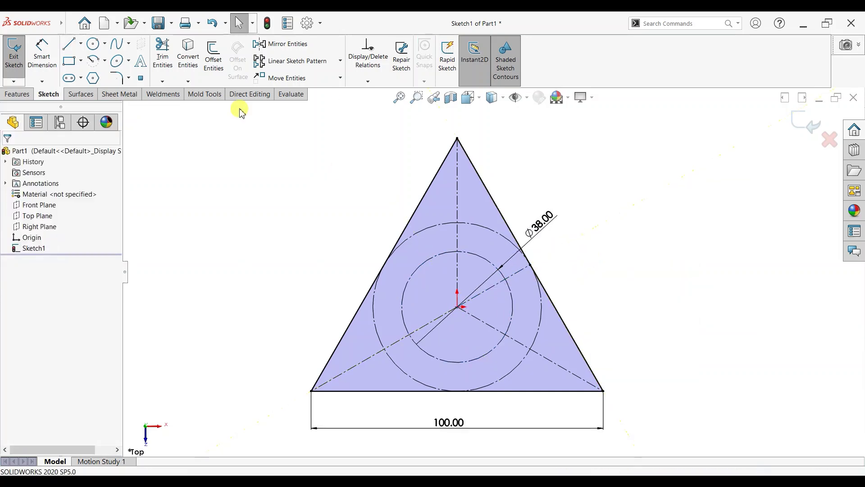
pyautogui.click(81, 45)
pyautogui.click(90, 67)
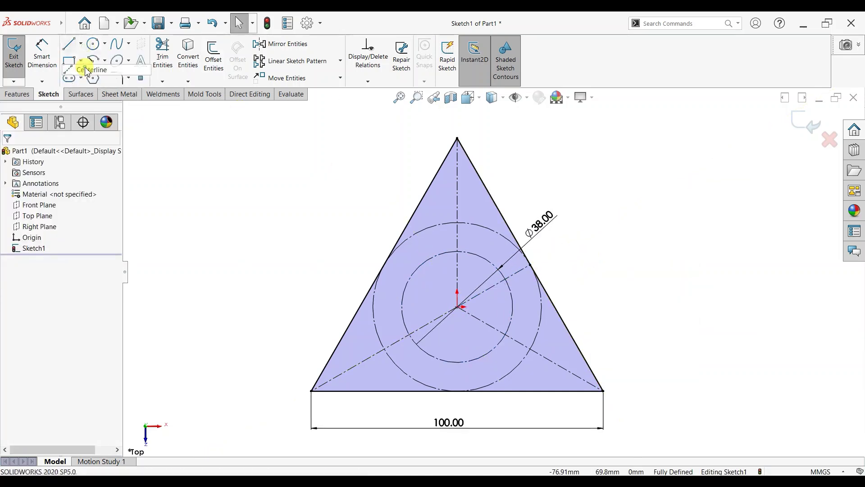
pyautogui.click(457, 307)
pyautogui.click(384, 265)
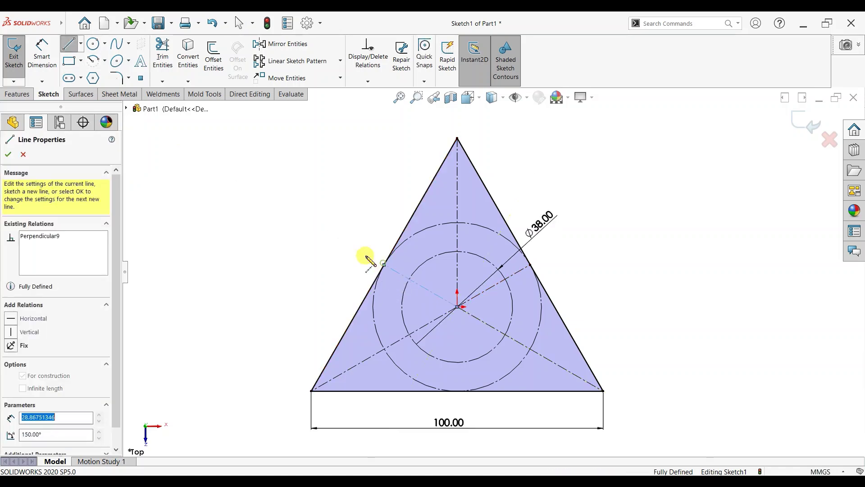
pyautogui.rightClick(352, 243)
pyautogui.click(352, 246)
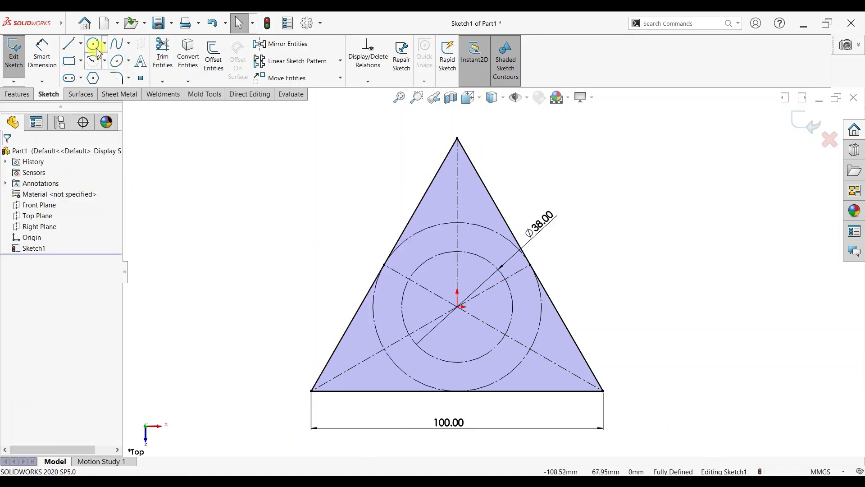
# Sketch a bent line from the left side near the centre up to the apex.
pyautogui.click(70, 45)
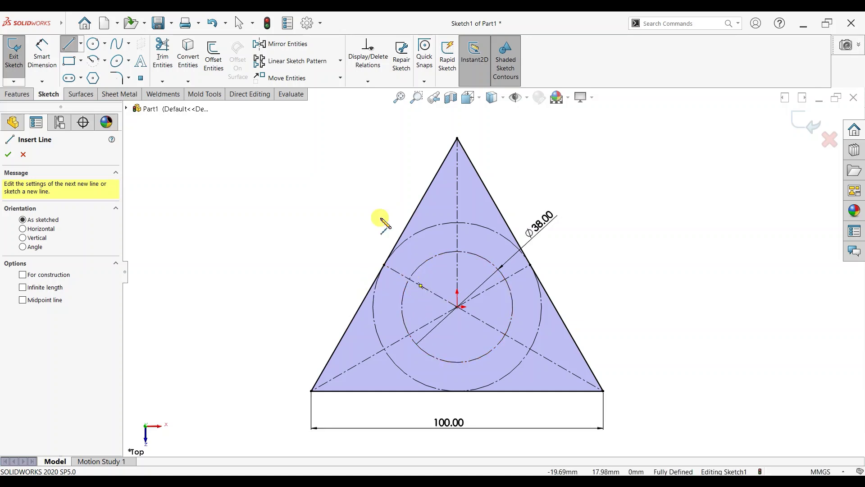
pyautogui.press('Escape')
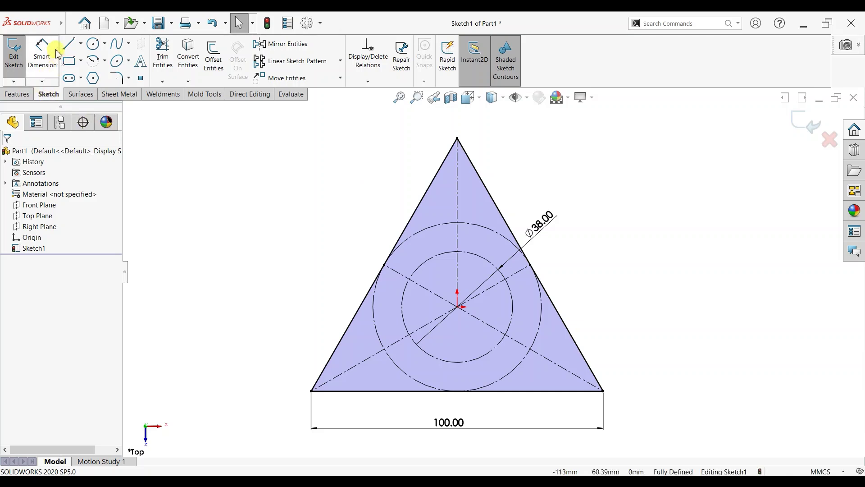
pyautogui.click(68, 45)
pyautogui.click(384, 265)
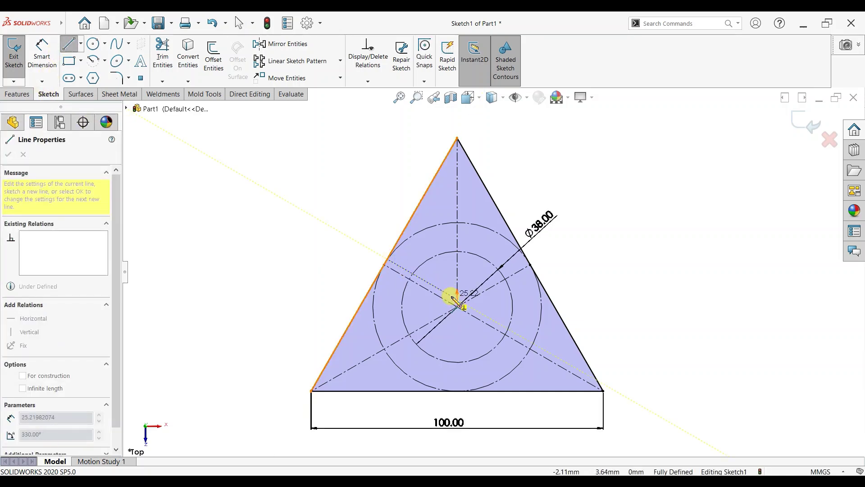
pyautogui.click(451, 296)
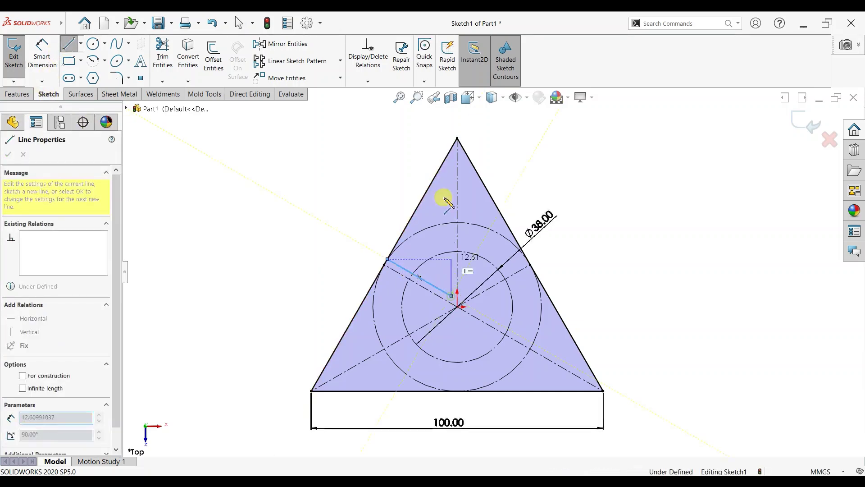
pyautogui.click(452, 149)
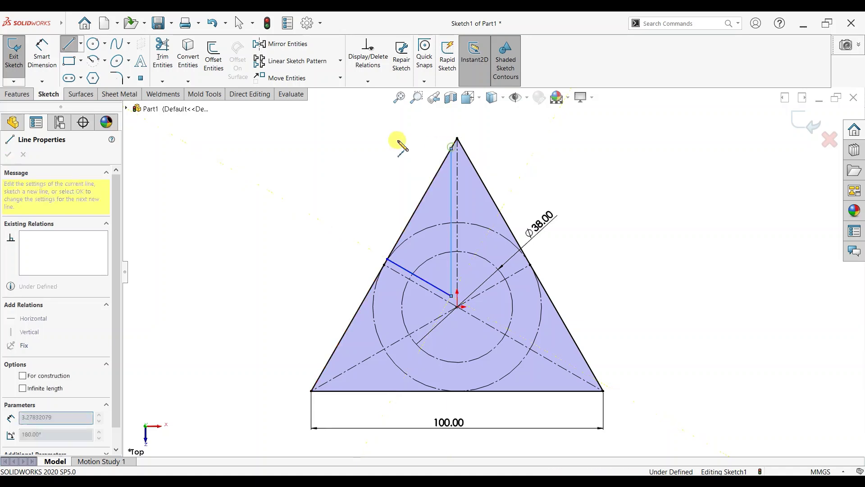
pyautogui.press('Escape')
pyautogui.press('Escape')
# Make the vertical and slanted legs parallel to their respective centerlines.
pyautogui.click(459, 179)
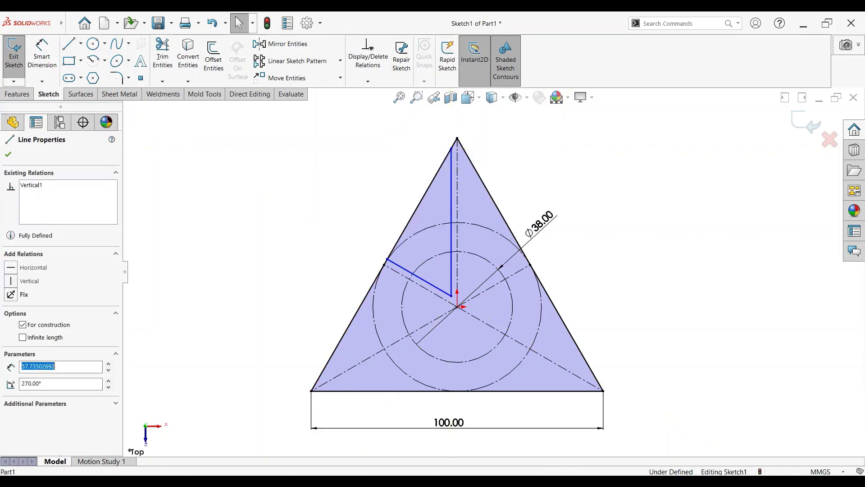
pyautogui.keyDown('ctrl'); pyautogui.click(446, 207); pyautogui.keyUp('ctrl')
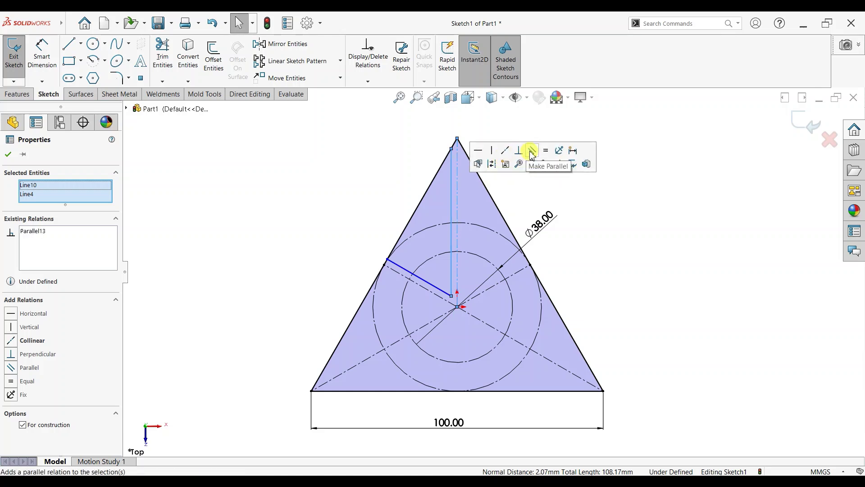
pyautogui.press('Escape')
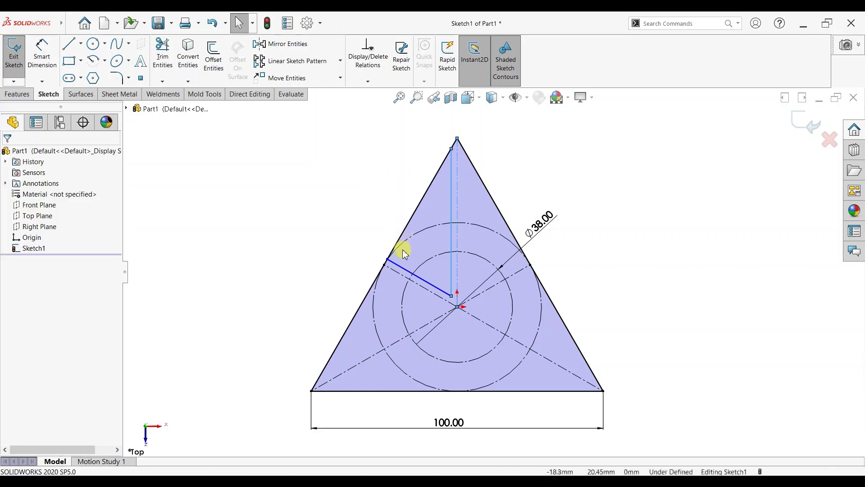
pyautogui.click(400, 265)
pyautogui.keyDown('ctrl'); pyautogui.click(421, 287); pyautogui.keyUp('ctrl')
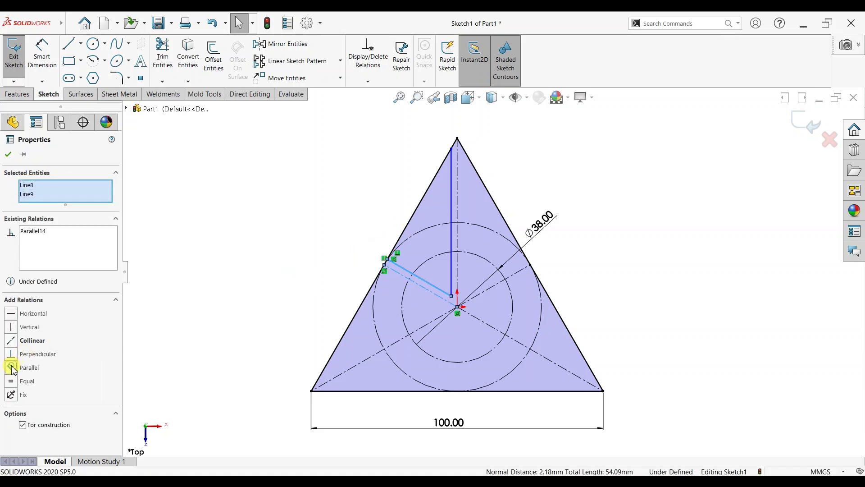
pyautogui.click(8, 154)
# Dimension the vertical leg's offset from its centerline to 3 mm.
pyautogui.click(42, 55)
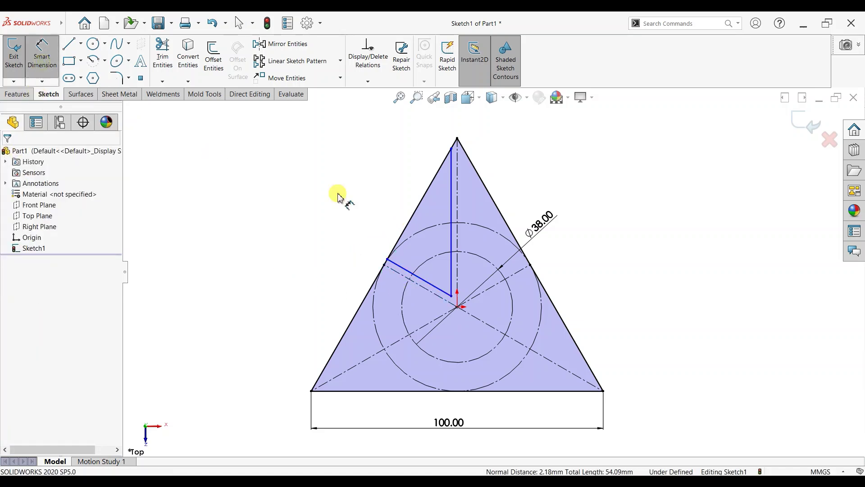
pyautogui.click(457, 209)
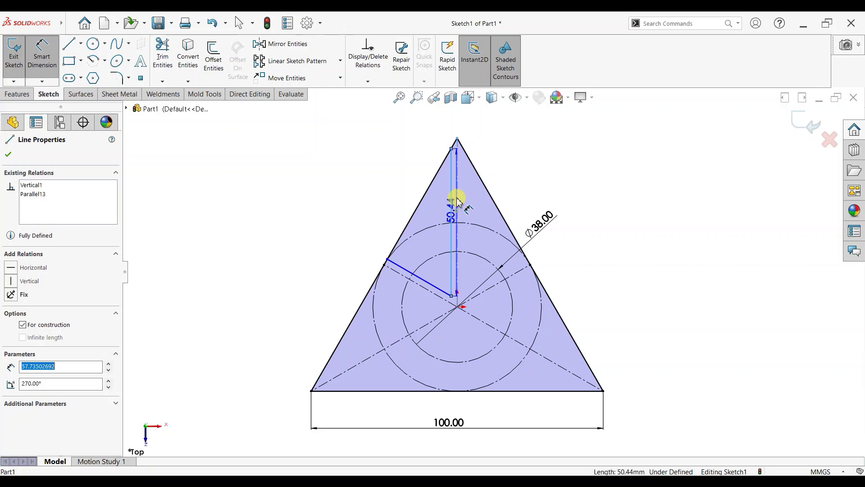
pyautogui.click(452, 191)
pyautogui.click(484, 132)
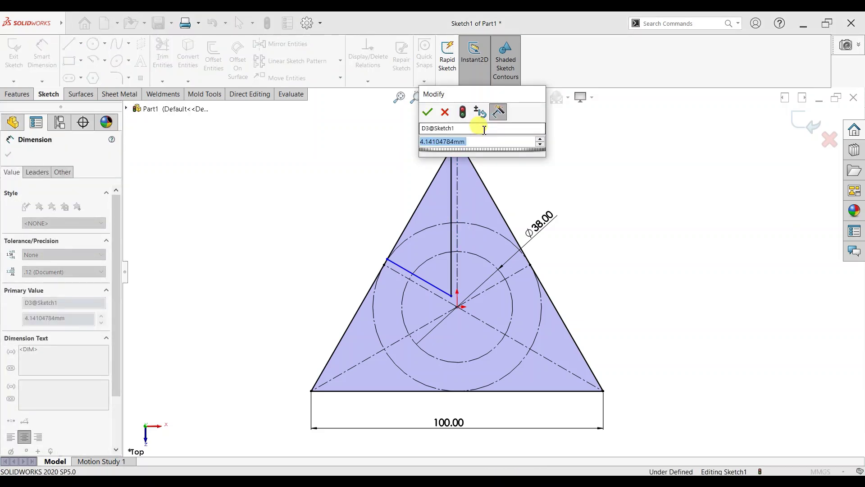
pyautogui.write('4')
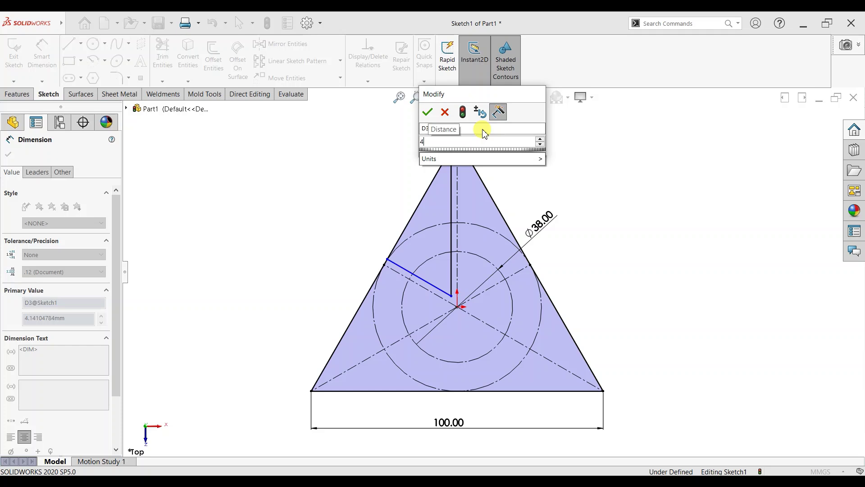
pyautogui.press('BackSpace')
pyautogui.write('3')
pyautogui.press('Return')
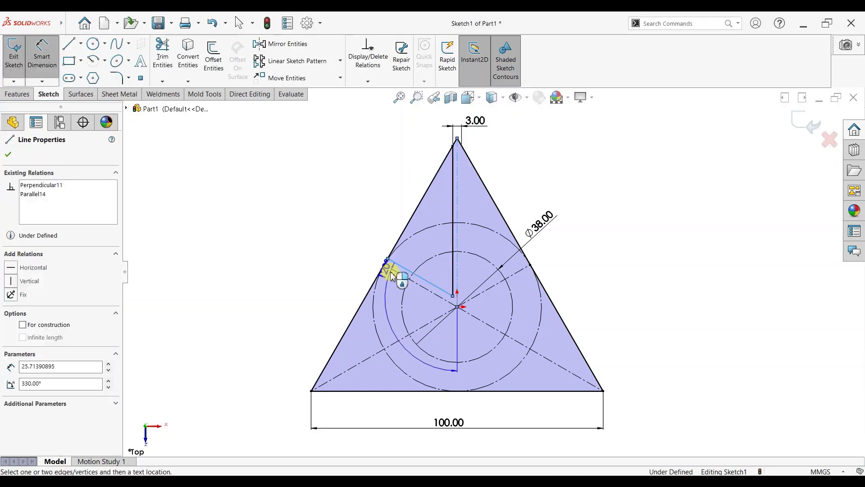
# Dimension the slanted leg's offset from its centerline to 1.5 mm.
pyautogui.click(392, 269)
pyautogui.click(357, 248)
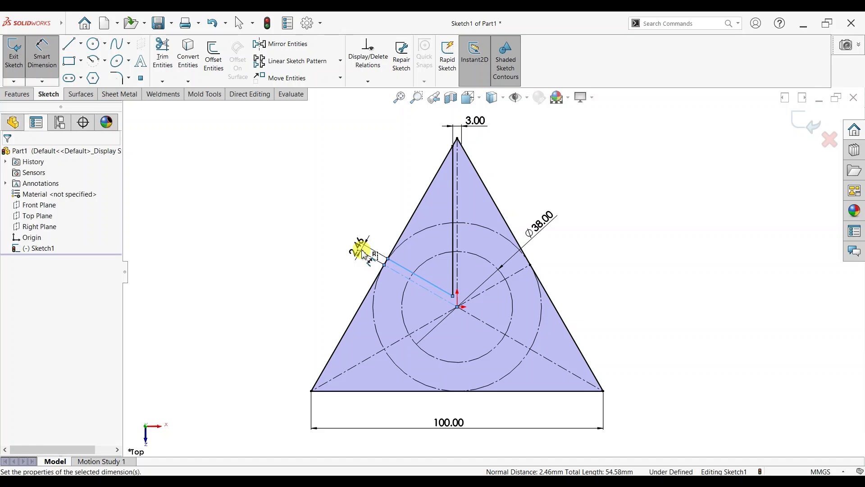
pyautogui.write('1.5')
pyautogui.press('Return')
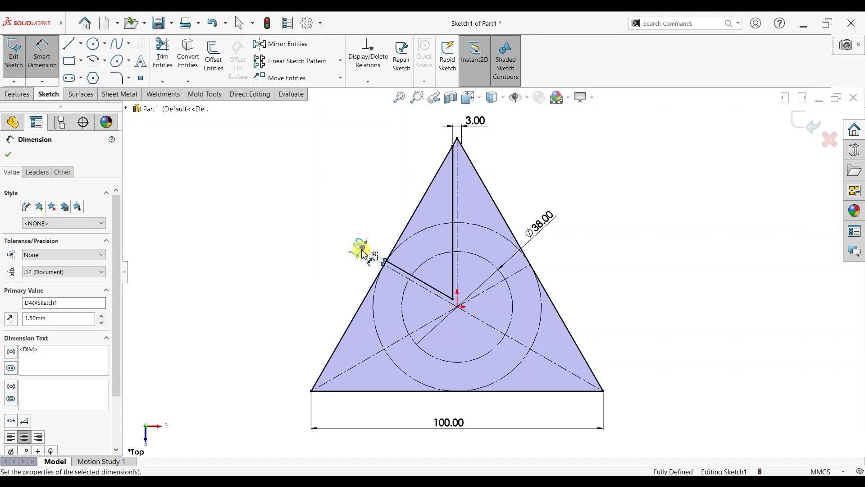
pyautogui.click(10, 158)
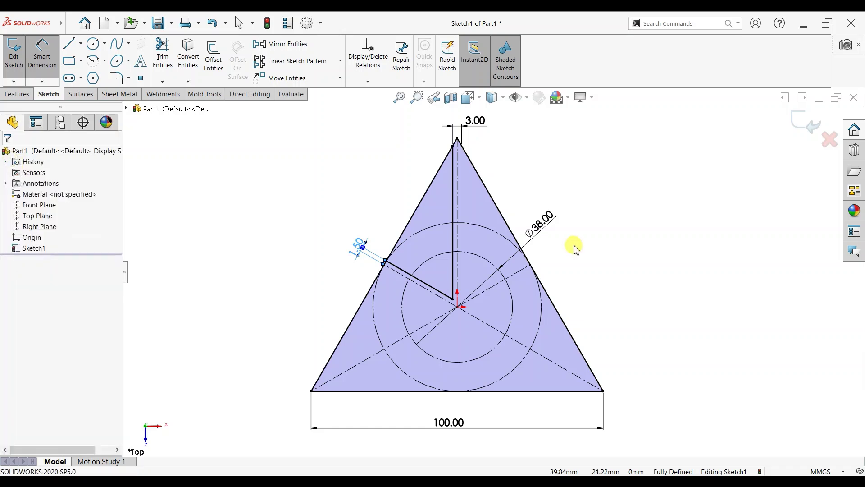
pyautogui.press('Escape')
pyautogui.scroll(-1, 510, 180)
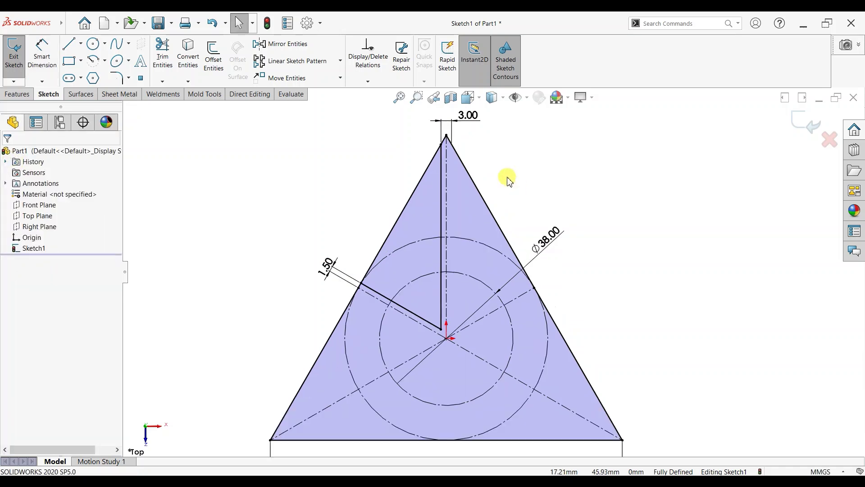
# Draw a two-segment line from the construction line to the vertical line, completing the wedge outline.
pyautogui.click(71, 50)
pyautogui.click(401, 306)
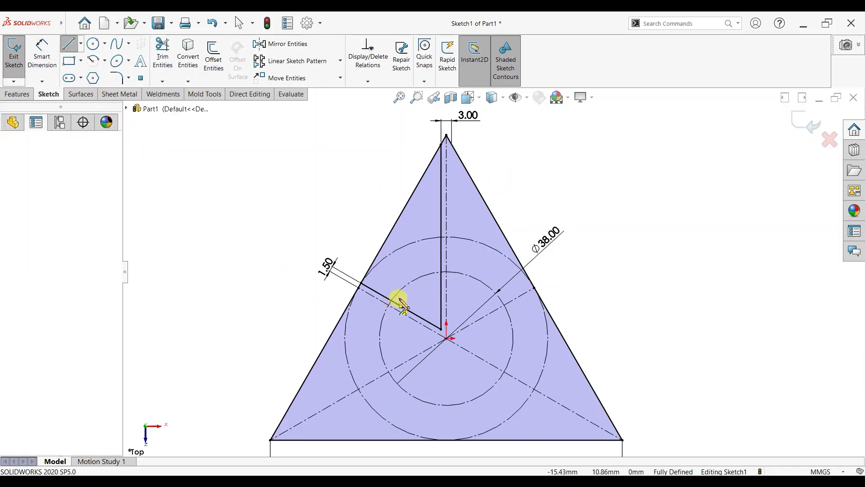
pyautogui.click(413, 281)
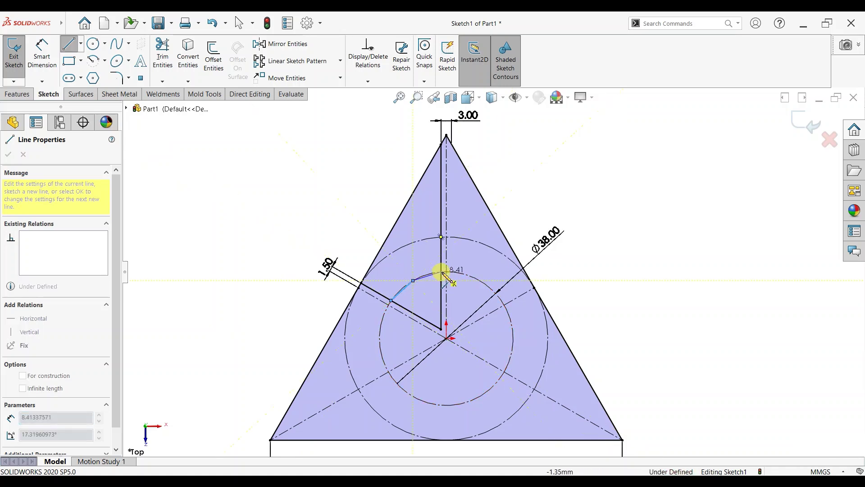
pyautogui.click(442, 272)
pyautogui.press('Escape')
pyautogui.press('Escape')
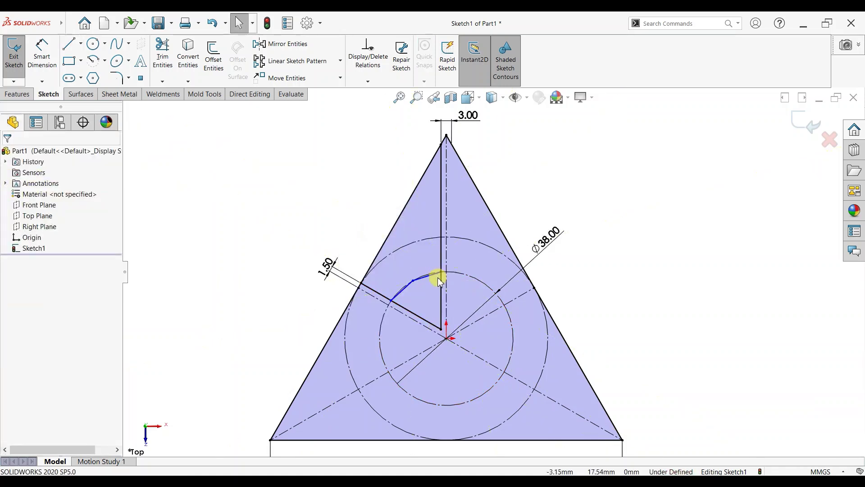
pyautogui.scroll(-2, 441, 276)
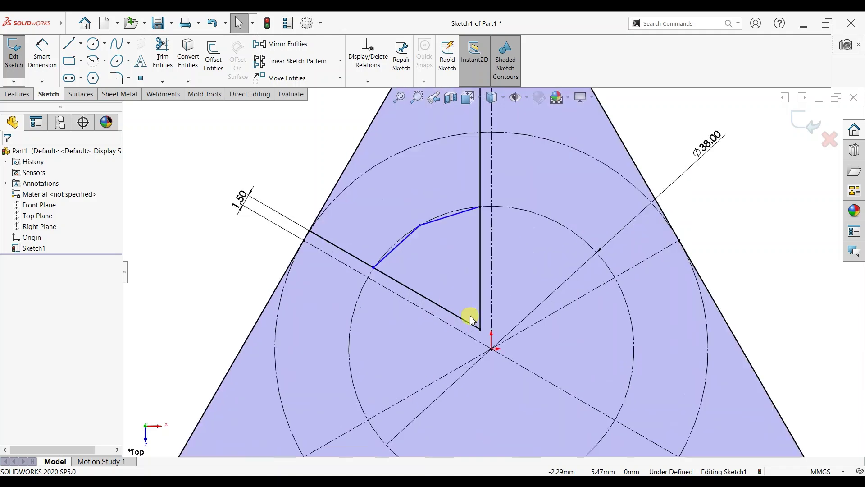
pyautogui.scroll(-2, 470, 317)
# Draw a line from the bend's corner to the wedge's inner point.
pyautogui.click(74, 45)
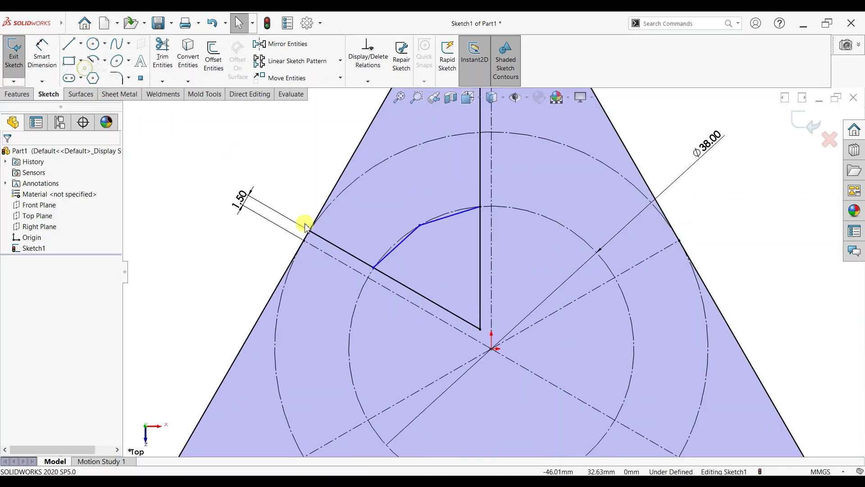
pyautogui.click(435, 247)
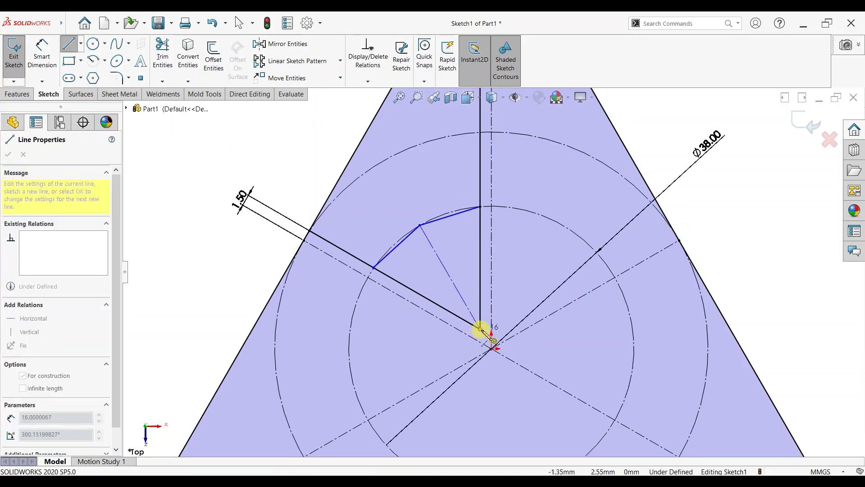
pyautogui.click(480, 330)
pyautogui.press('Escape')
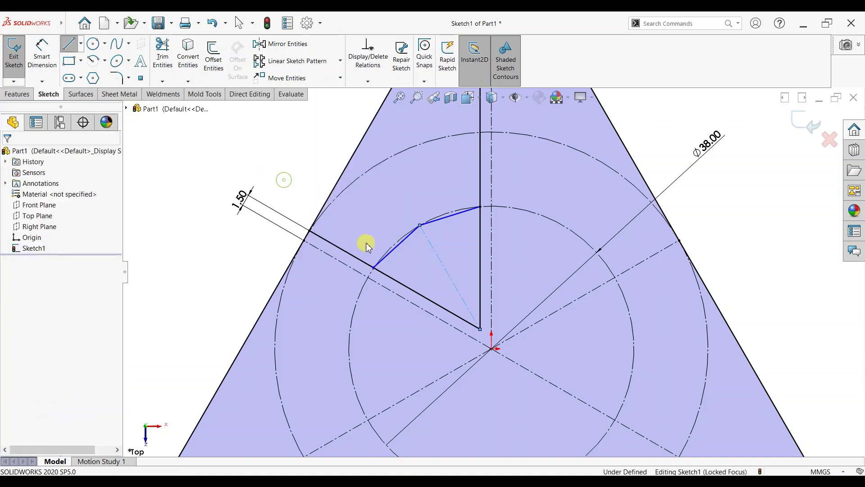
pyautogui.click(430, 302)
# Make the wedge edges symmetric about the construction line and resolve the over-definition via SketchXpert.
pyautogui.keyDown('ctrl'); pyautogui.click(448, 274); pyautogui.keyUp('ctrl')
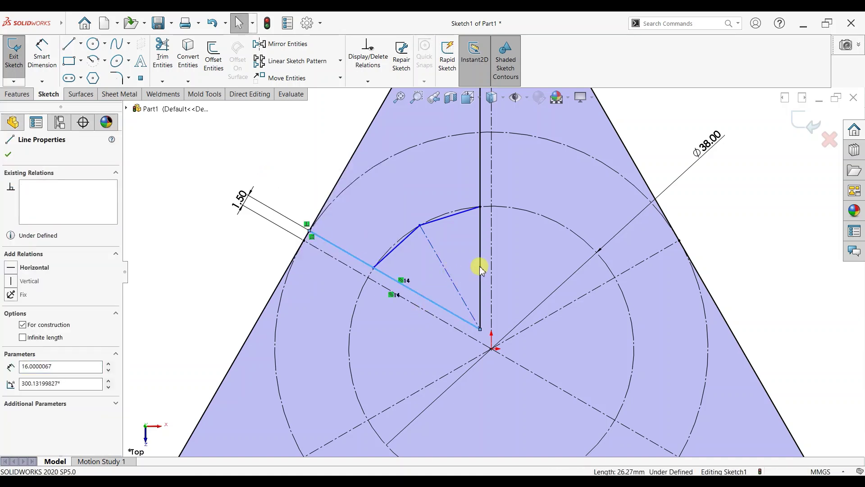
pyautogui.keyDown('ctrl'); pyautogui.click(481, 269); pyautogui.keyUp('ctrl')
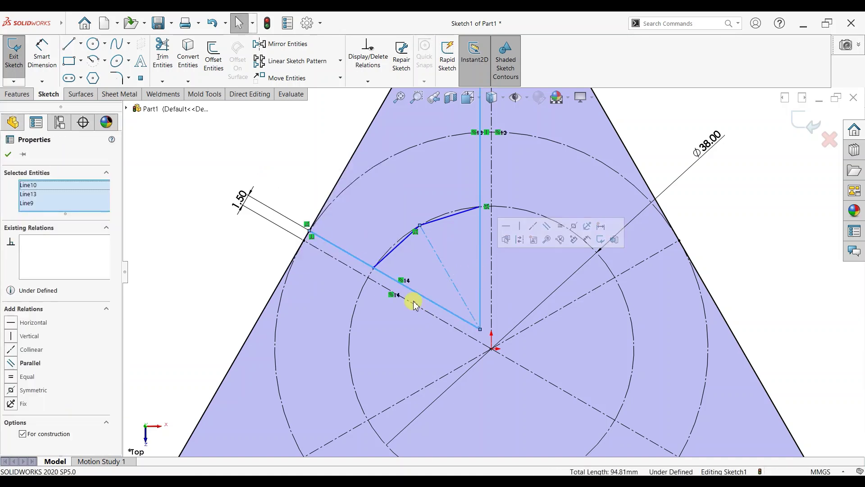
pyautogui.click(12, 391)
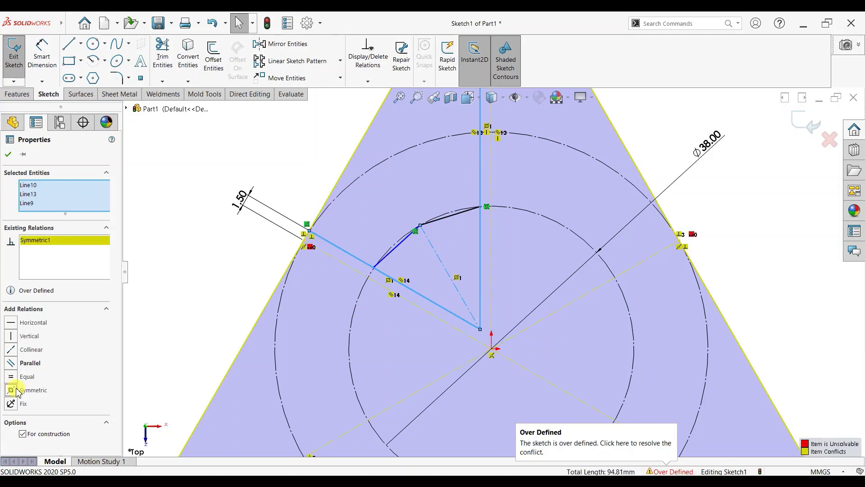
pyautogui.click(684, 472)
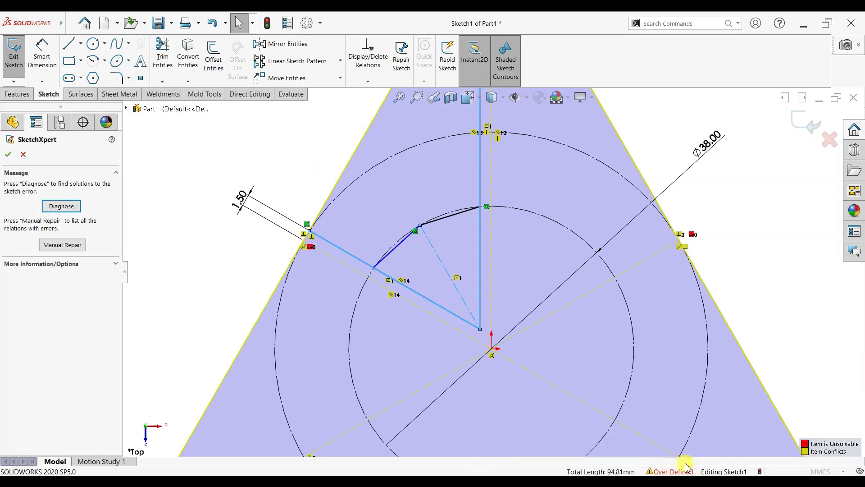
pyautogui.click(73, 206)
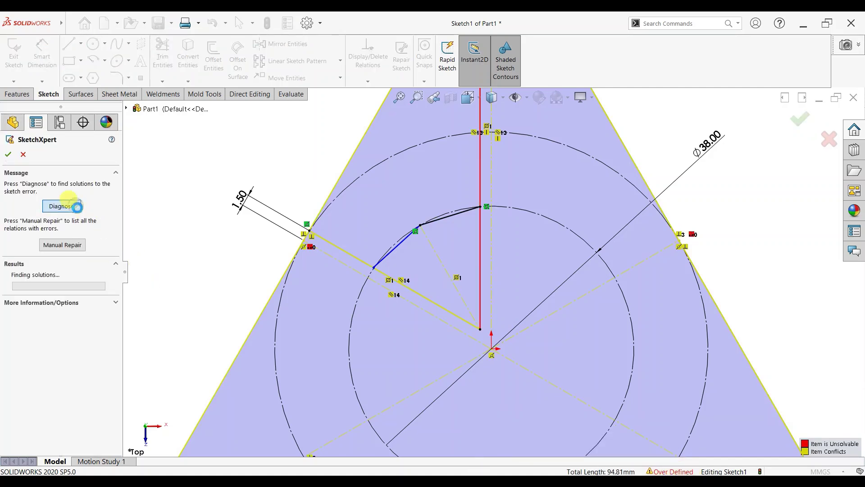
pyautogui.click(57, 326)
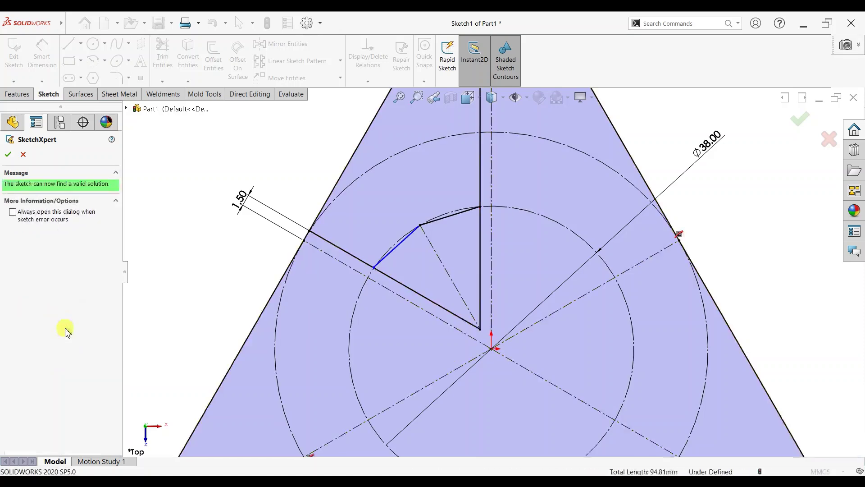
pyautogui.click(8, 154)
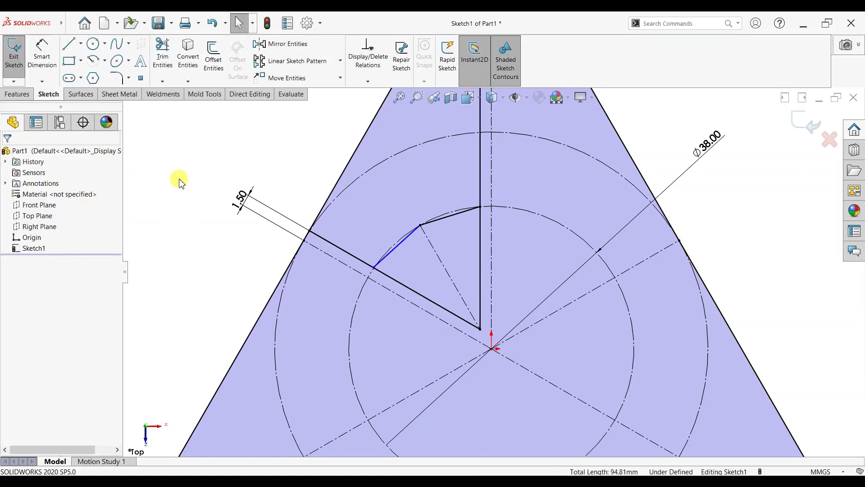
# Add two driven 30° angle dimensions on the bent edge and fit the sketch in view.
pyautogui.click(42, 59)
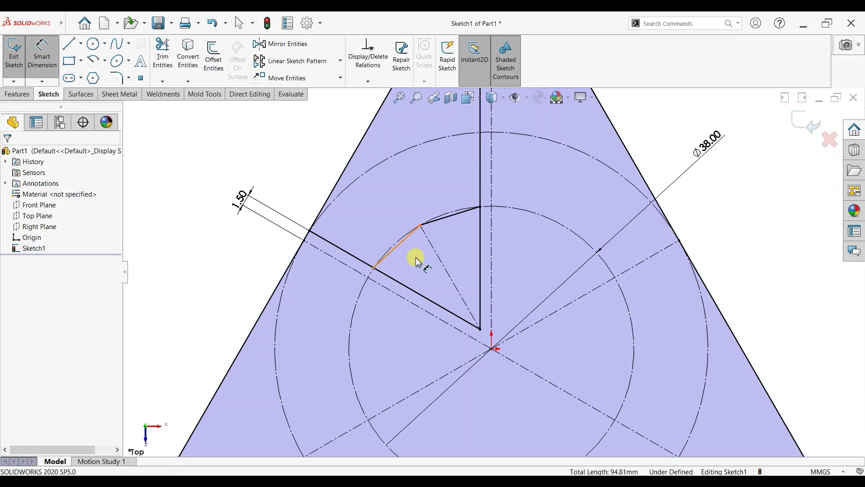
pyautogui.click(406, 286)
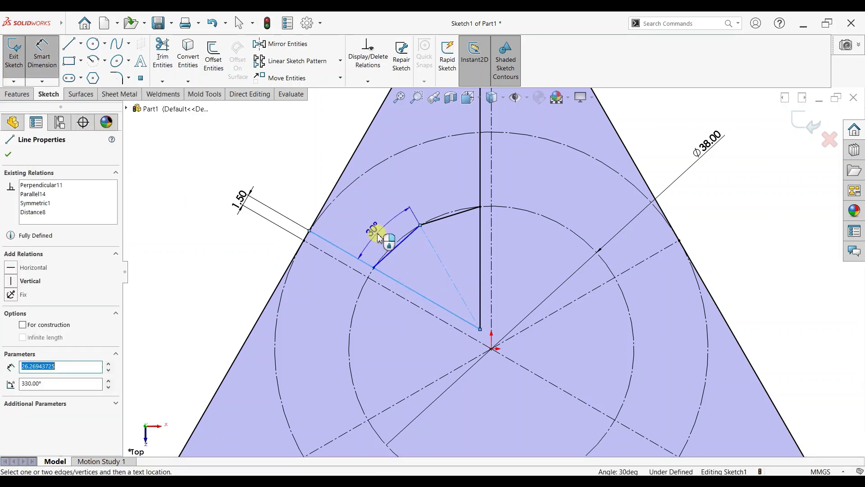
pyautogui.click(378, 236)
pyautogui.click(348, 140)
pyautogui.click(440, 259)
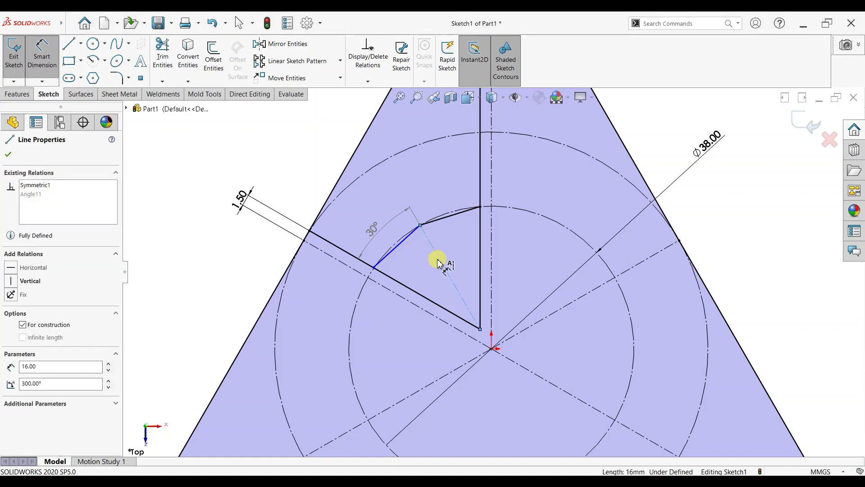
pyautogui.click(479, 242)
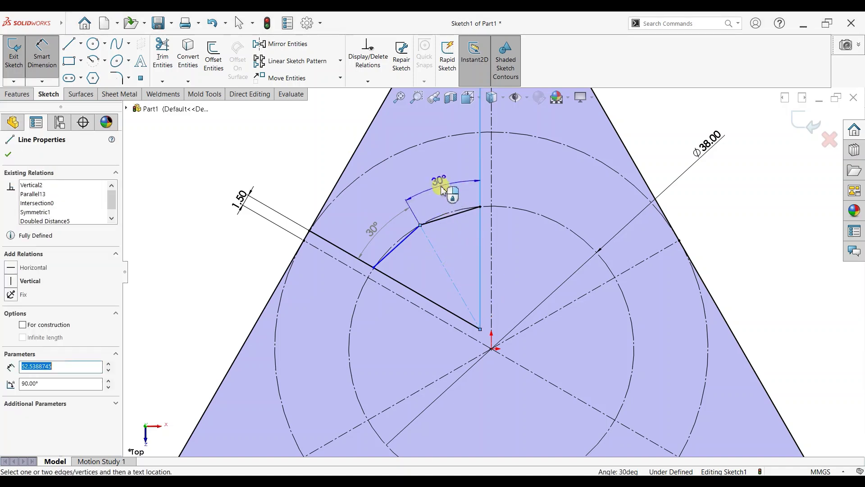
pyautogui.click(439, 182)
pyautogui.click(338, 141)
pyautogui.click(434, 253)
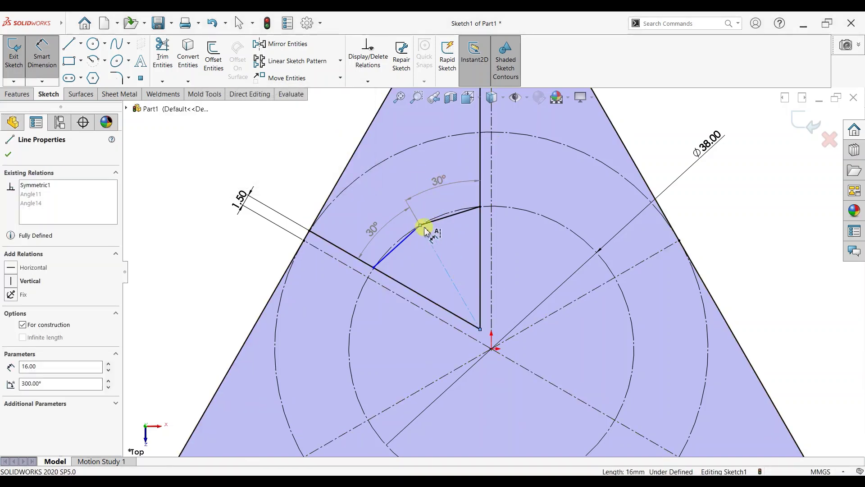
pyautogui.click(9, 155)
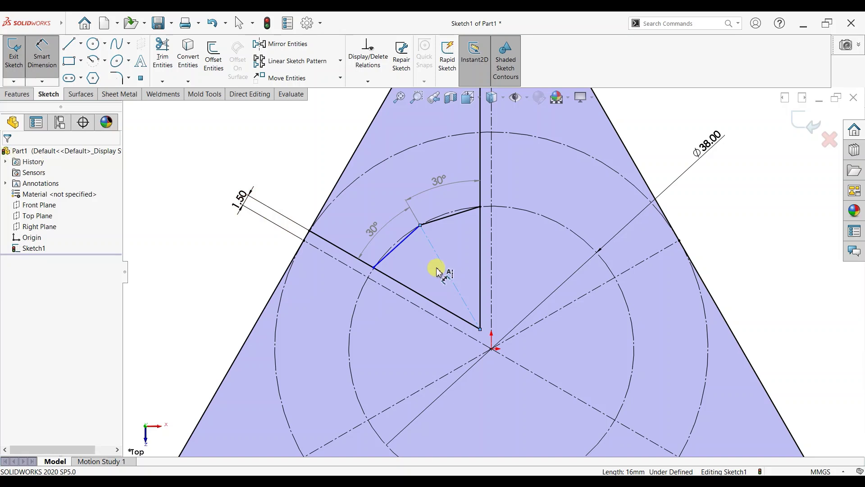
pyautogui.press('f')
pyautogui.scroll(-2, 626, 155)
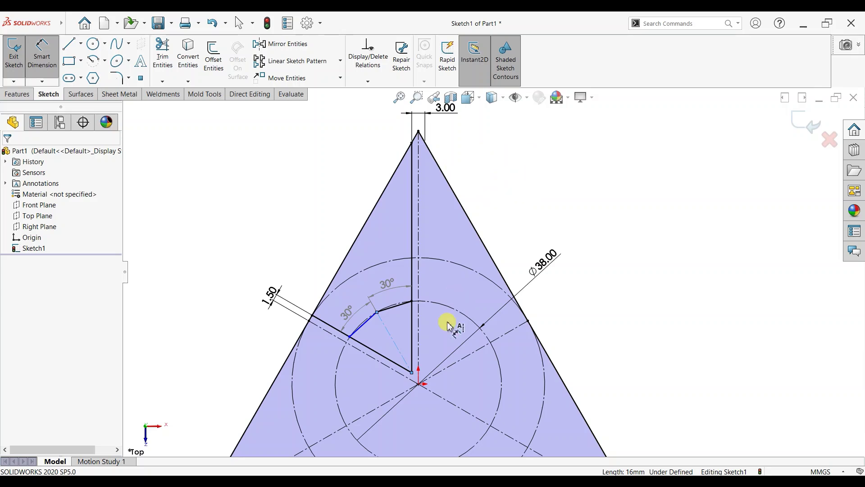
pyautogui.scroll(1, 449, 325)
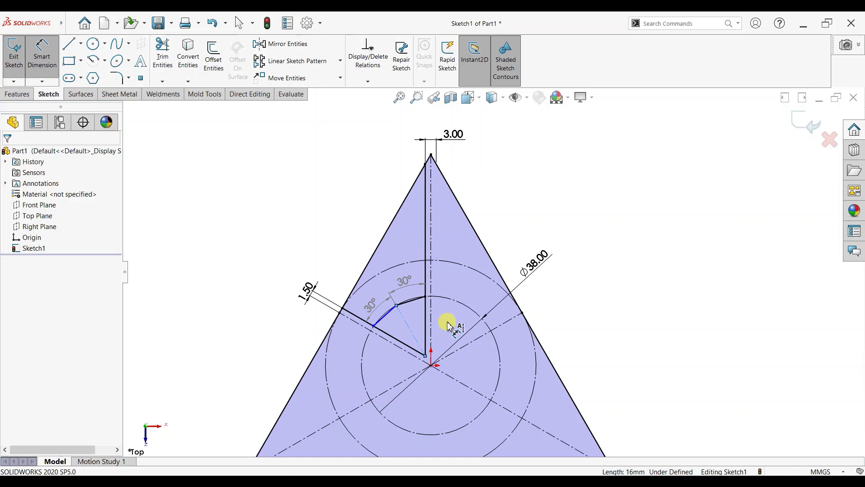
# Exit Sketch1 and start a new sketch on the Top Plane.
pyautogui.click(805, 124)
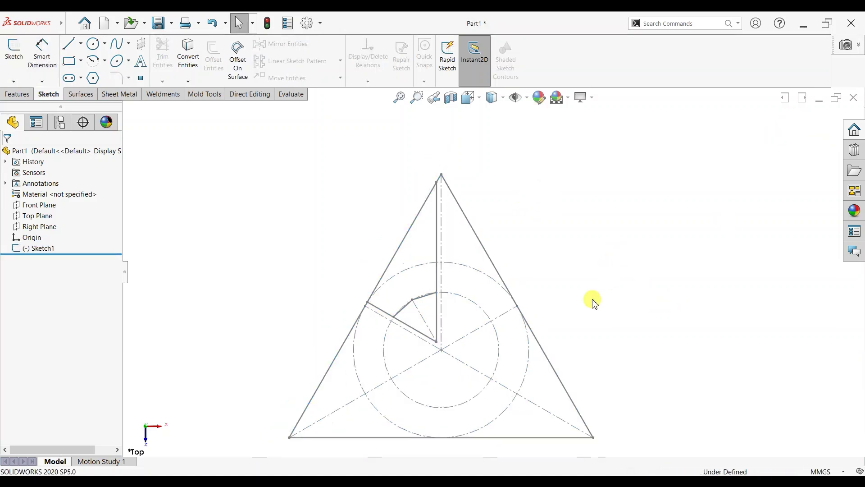
pyautogui.scroll(-1, 425, 418)
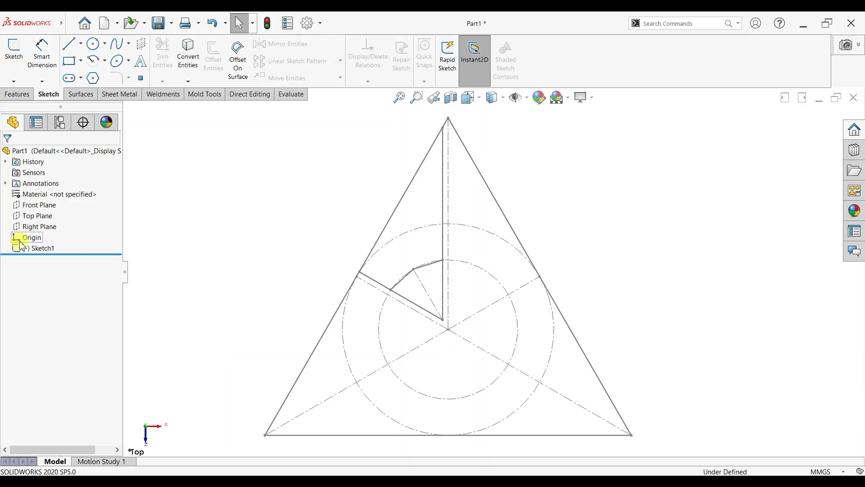
pyautogui.click(30, 208)
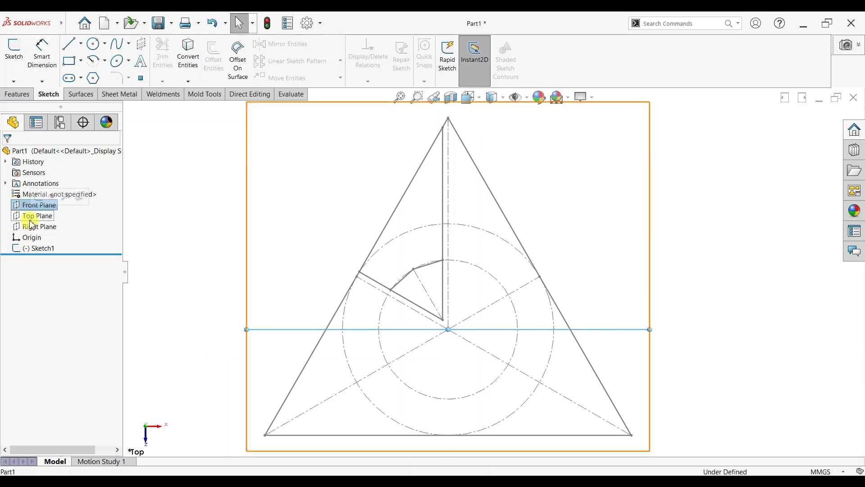
pyautogui.click(29, 218)
pyautogui.click(13, 52)
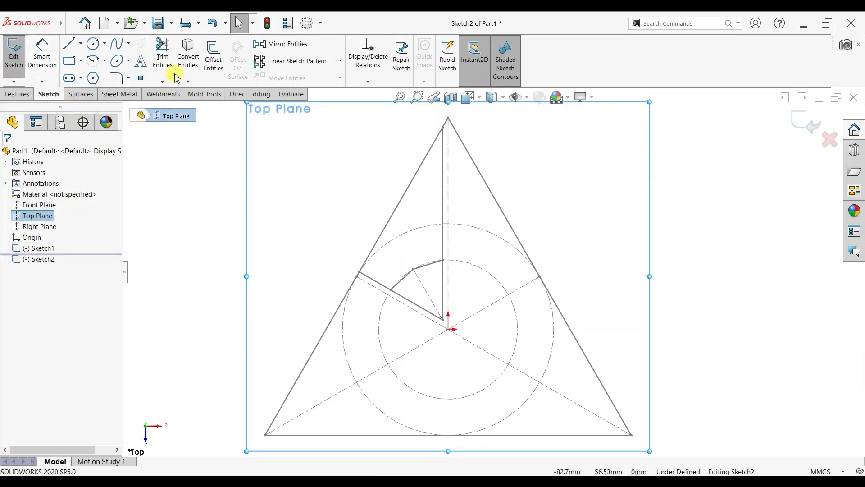
# Convert Sketch1's vertical and slanted lines into the new sketch.
pyautogui.click(195, 69)
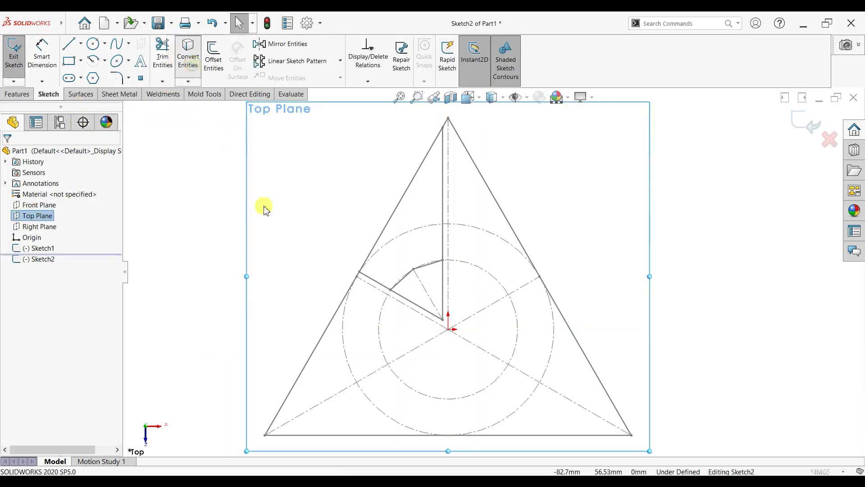
pyautogui.click(412, 178)
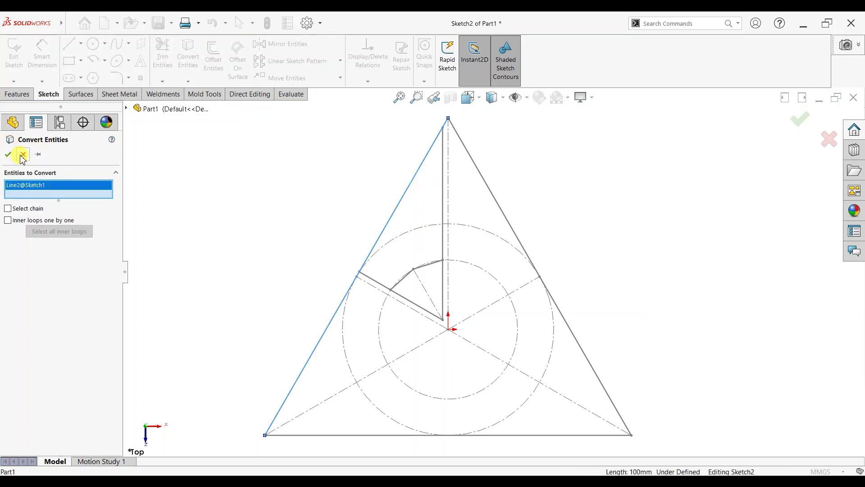
pyautogui.rightClick(30, 193)
pyautogui.click(54, 195)
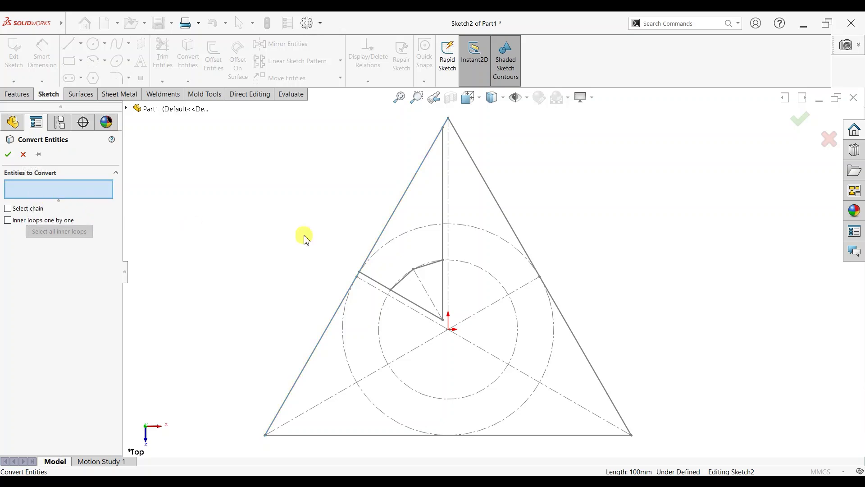
pyautogui.click(443, 224)
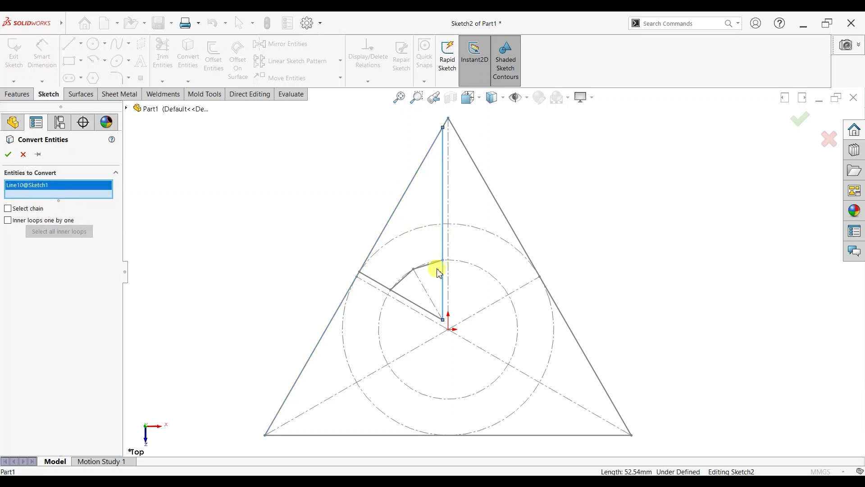
pyautogui.click(415, 307)
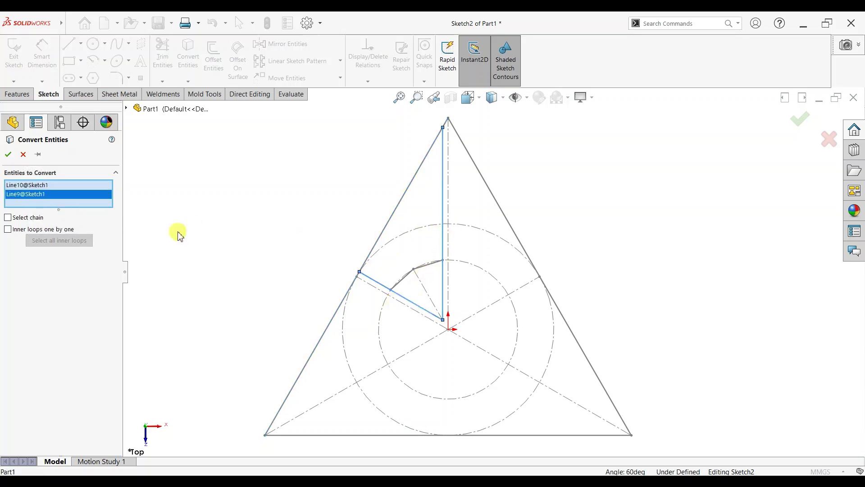
pyautogui.click(18, 155)
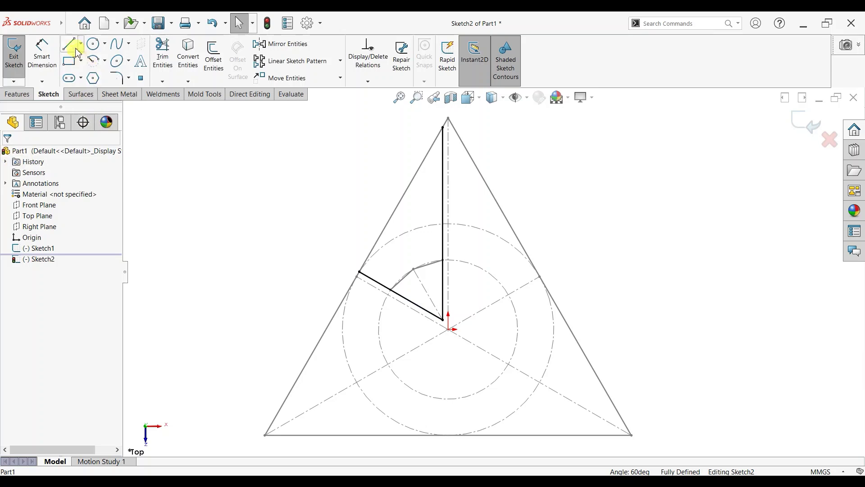
# Close the wedge with a line from the top vertex to the left point, then exit.
pyautogui.press('l')
pyautogui.click(443, 127)
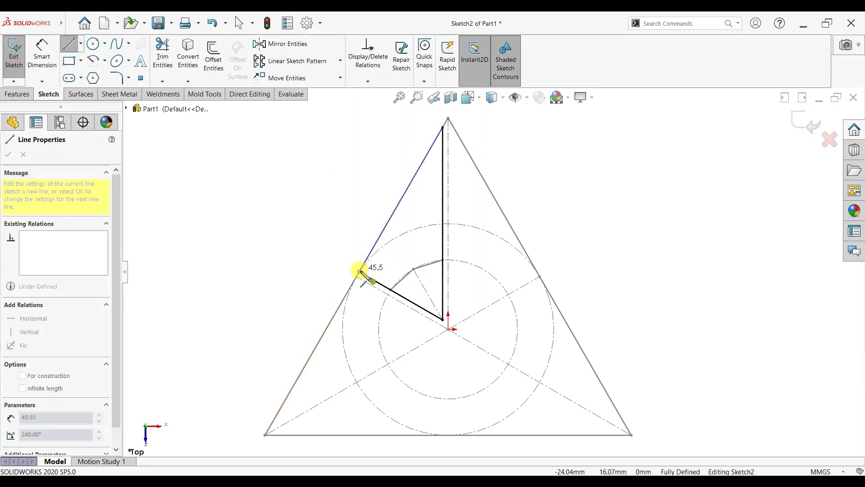
pyautogui.click(359, 271)
pyautogui.press('Escape')
pyautogui.press('Escape')
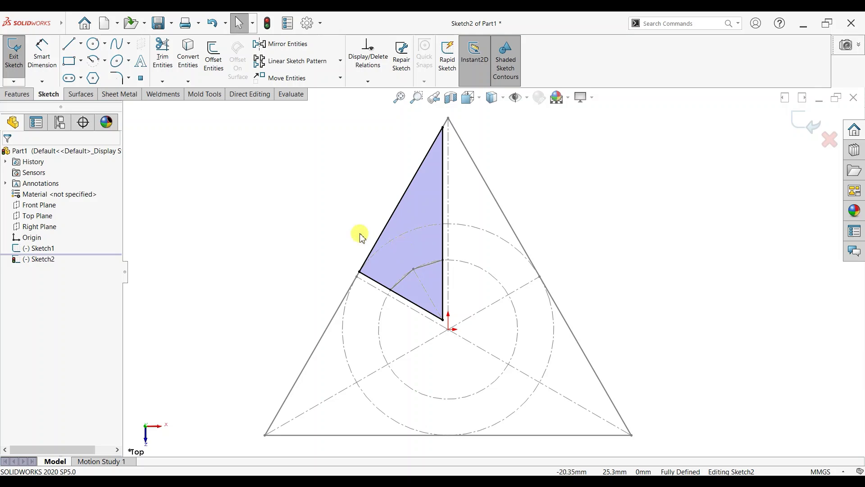
pyautogui.click(806, 121)
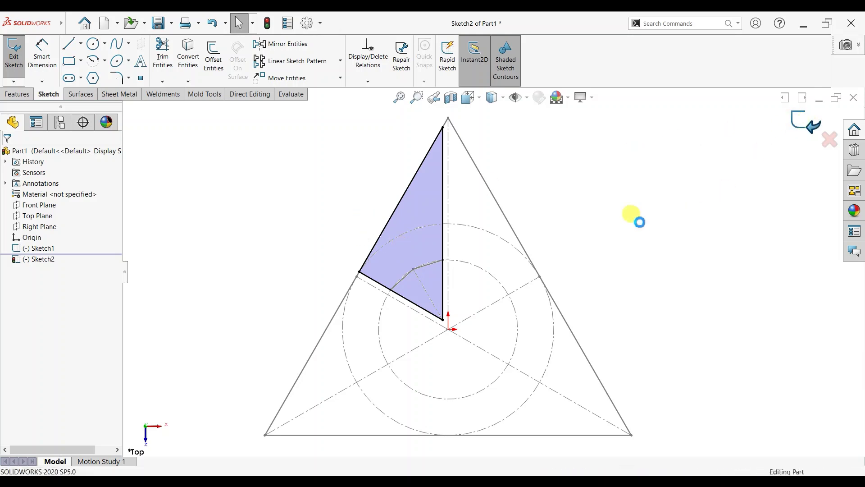
pyautogui.moveTo(583, 305)
pyautogui.mouseDown(button='middle')
pyautogui.moveTo(589, 177)
pyautogui.moveTo(304, 211)
pyautogui.mouseUp(button='middle')
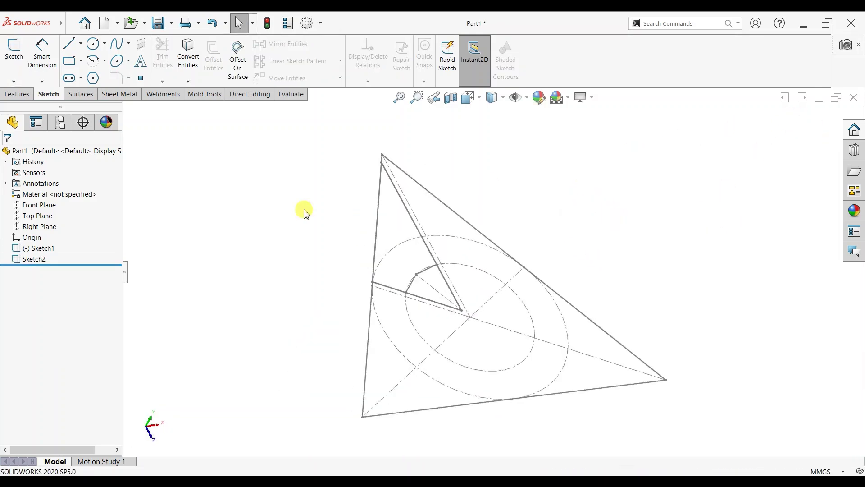
# Create Plane1 offset 15 mm from the Top Plane and view it normal-to.
pyautogui.click(37, 216)
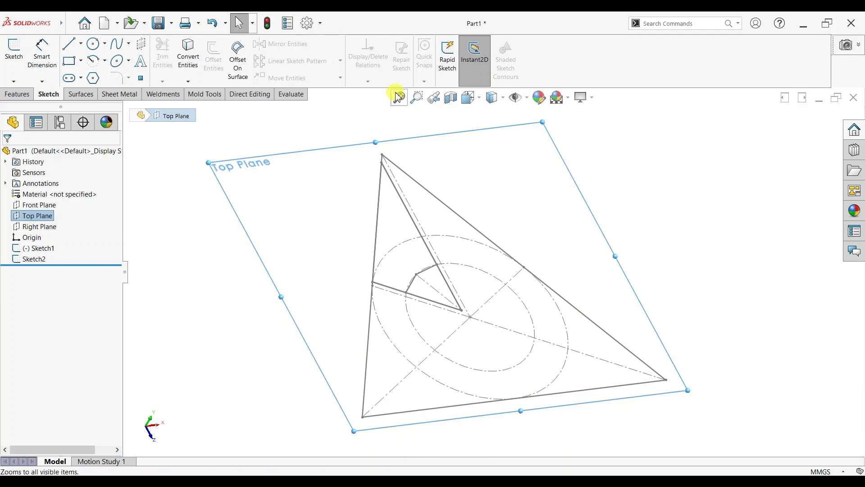
pyautogui.click(18, 94)
pyautogui.click(434, 82)
pyautogui.write('15')
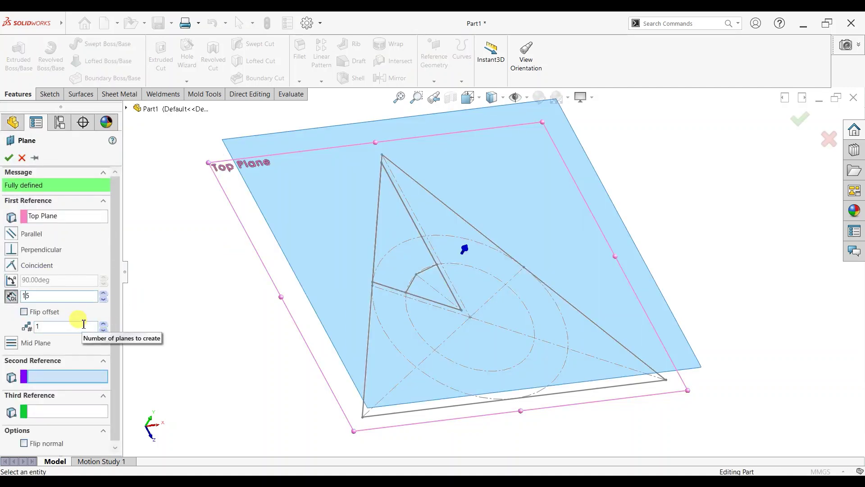
pyautogui.moveTo(556, 386)
pyautogui.mouseDown(button='middle')
pyautogui.moveTo(546, 310)
pyautogui.moveTo(547, 333)
pyautogui.mouseUp(button='middle')
pyautogui.click(8, 157)
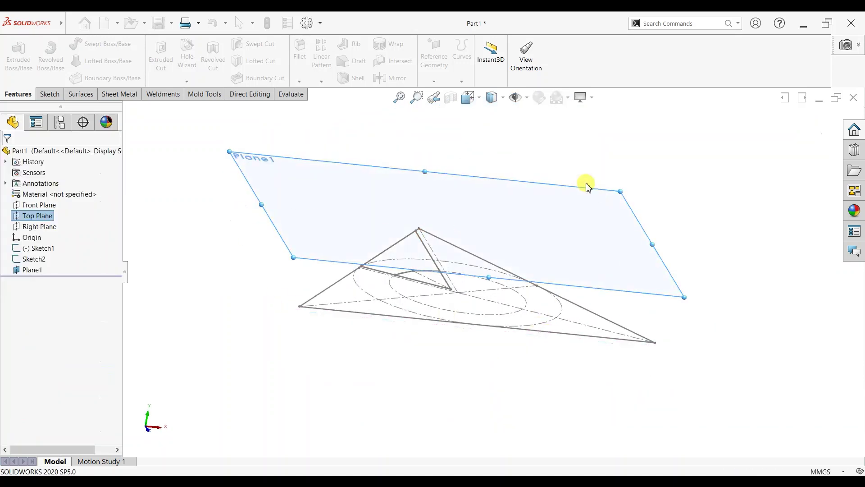
pyautogui.hotkey('ctrl', '8')
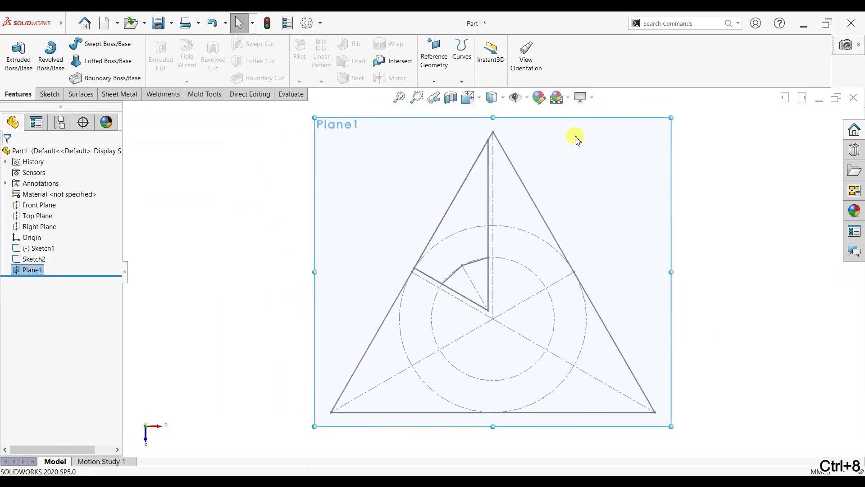
# Create Sketch3 on Plane1 containing a single point on the existing vertex.
pyautogui.click(50, 94)
pyautogui.click(14, 54)
pyautogui.click(140, 78)
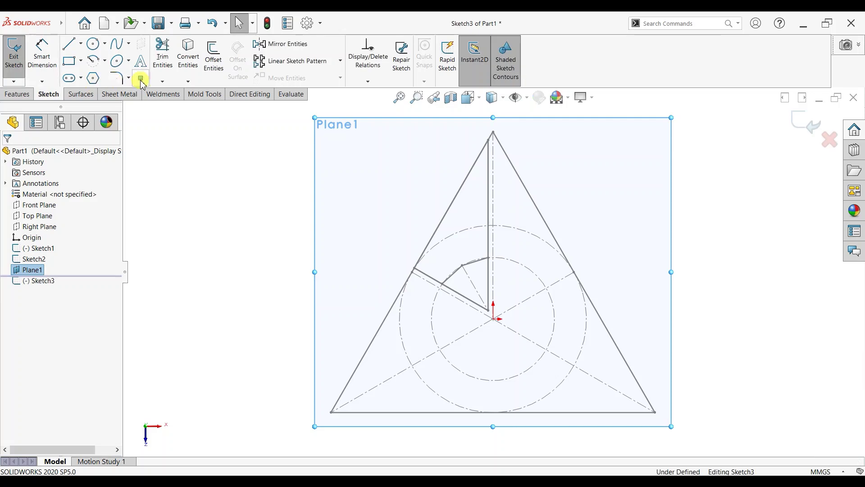
pyautogui.click(462, 266)
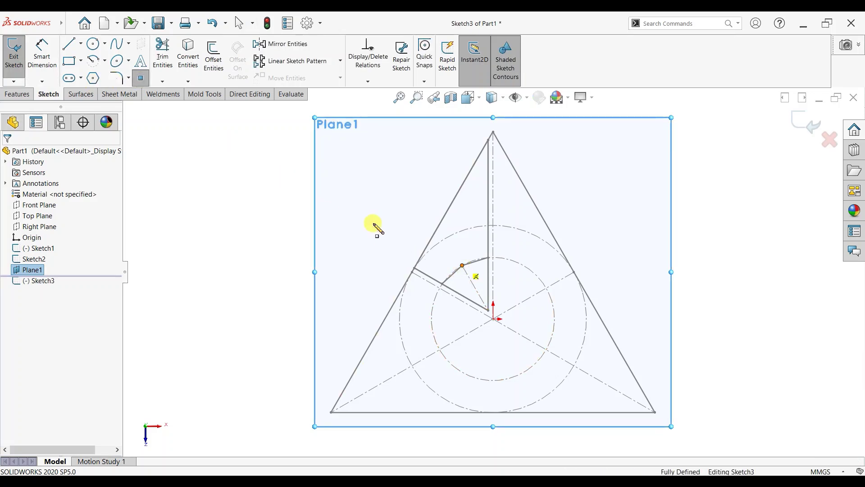
pyautogui.press('Escape')
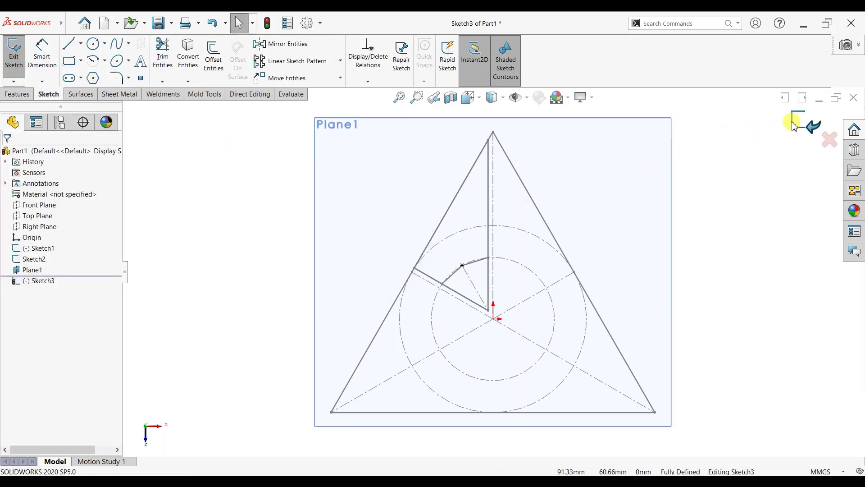
pyautogui.click(803, 122)
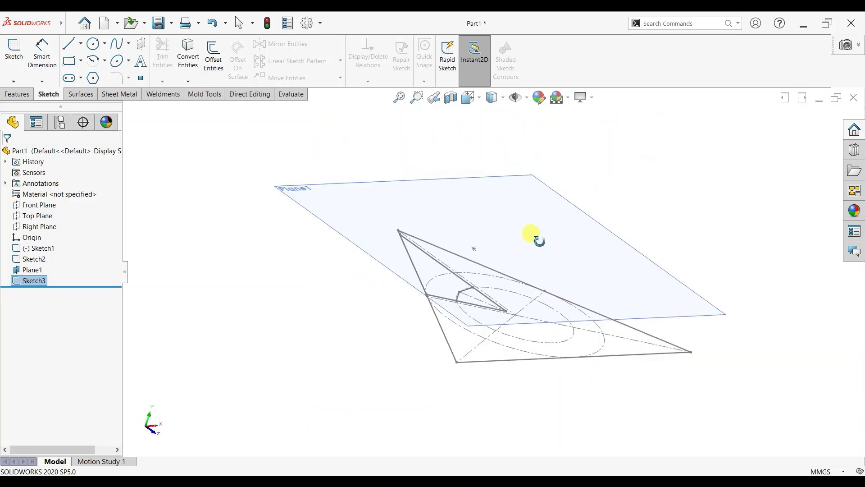
# Hide Plane1 and reorient the view of the model.
pyautogui.click(558, 187)
pyautogui.click(613, 155)
pyautogui.moveTo(604, 168)
pyautogui.mouseDown(button='middle')
pyautogui.moveTo(518, 328)
pyautogui.moveTo(516, 276)
pyautogui.moveTo(506, 303)
pyautogui.moveTo(516, 314)
pyautogui.mouseUp(button='middle')
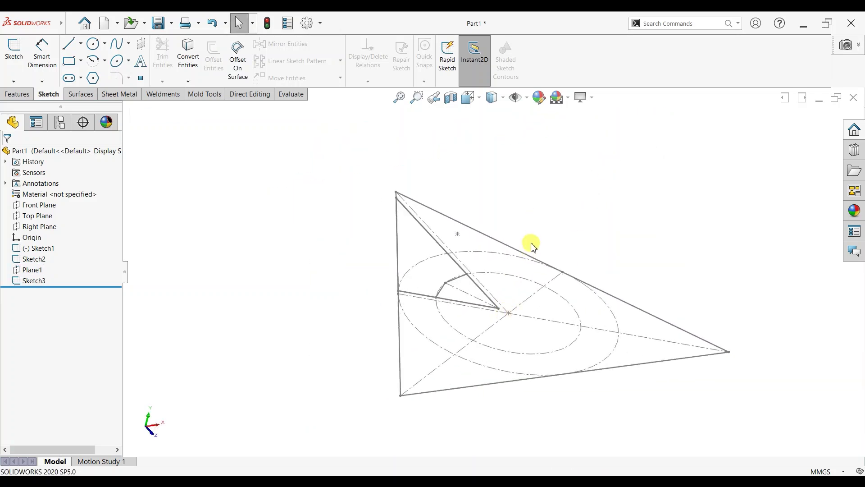
pyautogui.moveTo(532, 246); pyautogui.dragTo(536, 239, button='middle')
pyautogui.scroll(-2, 605, 218)
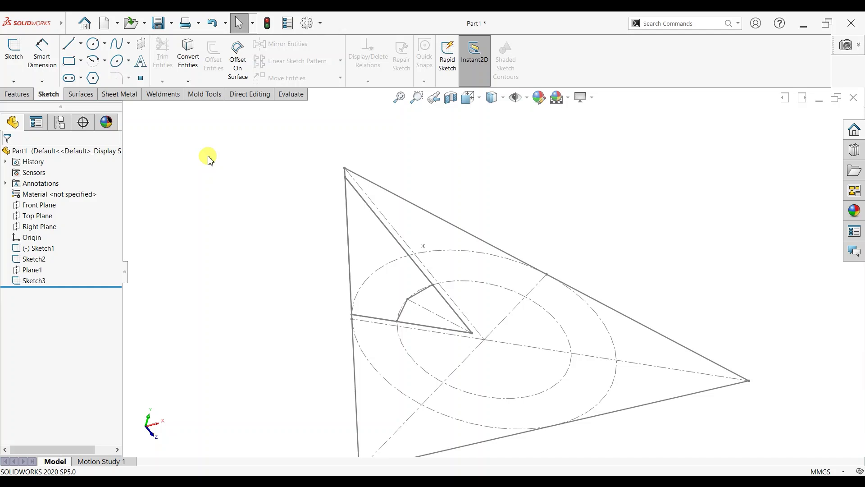
pyautogui.click(17, 94)
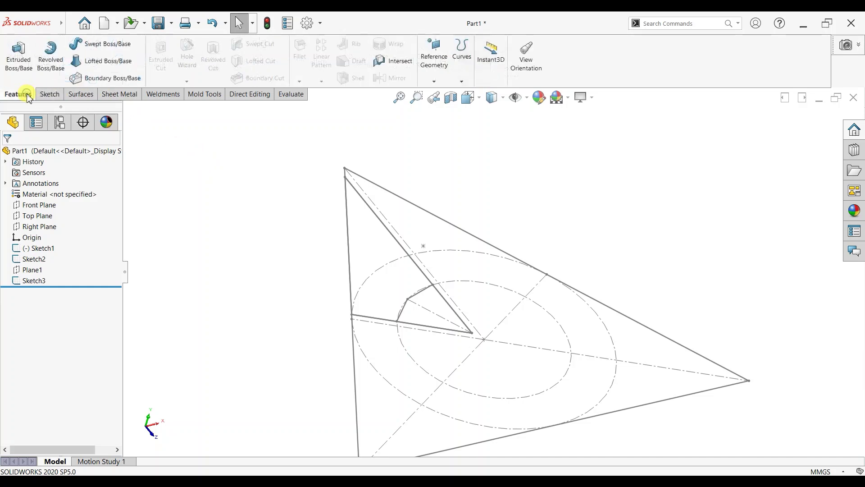
# Abandon a first loft attempt and hide Sketch1.
pyautogui.click(101, 68)
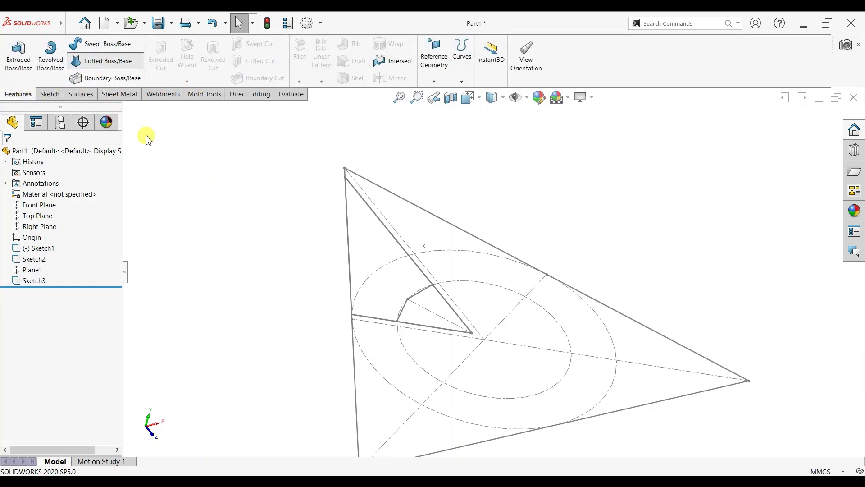
pyautogui.click(371, 210)
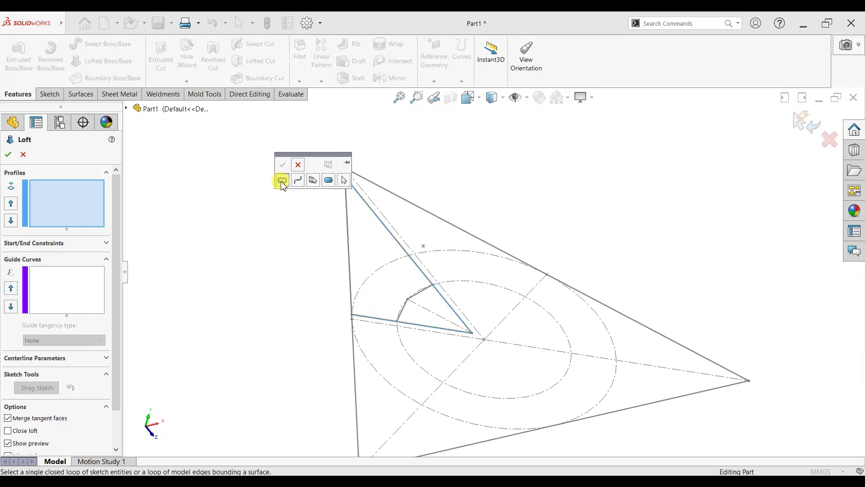
pyautogui.click(285, 184)
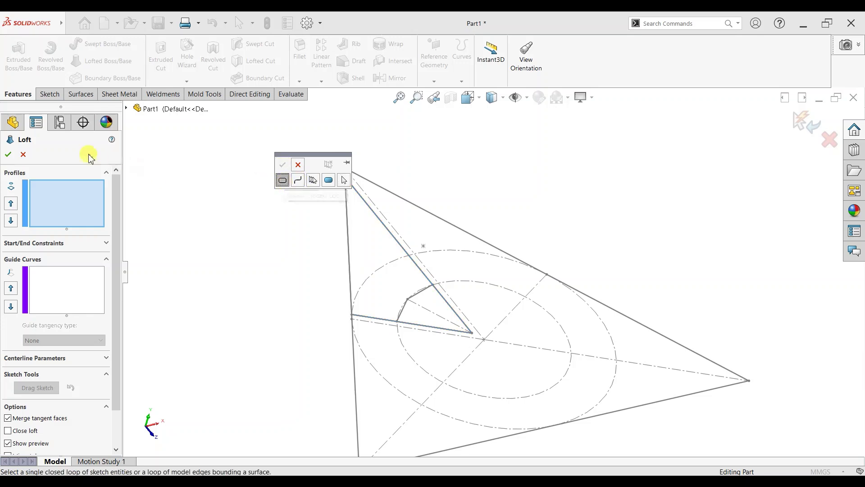
pyautogui.click(24, 154)
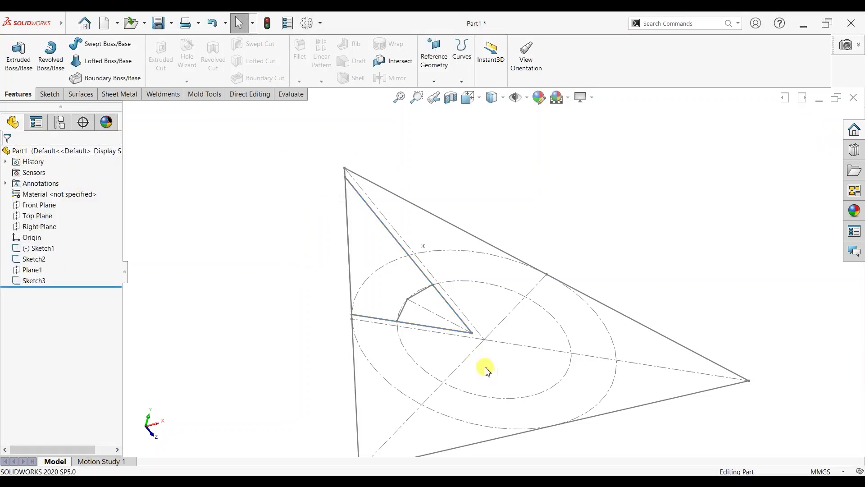
pyautogui.press('z')
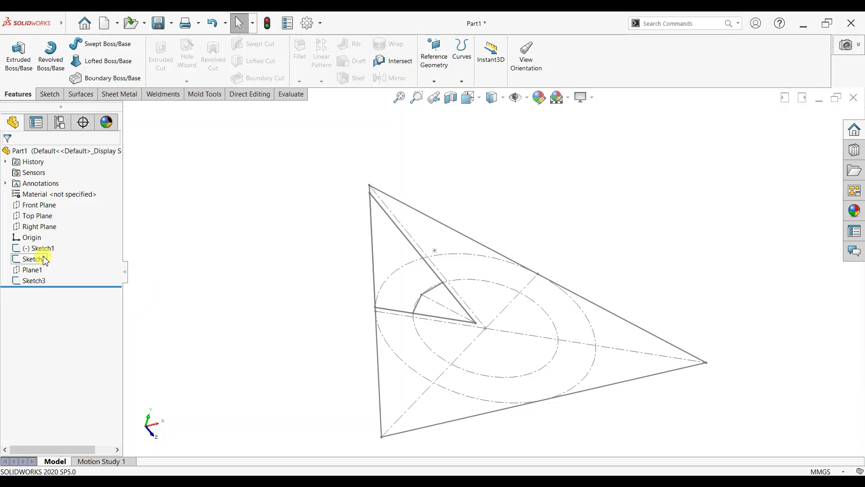
pyautogui.click(37, 249)
pyautogui.click(47, 233)
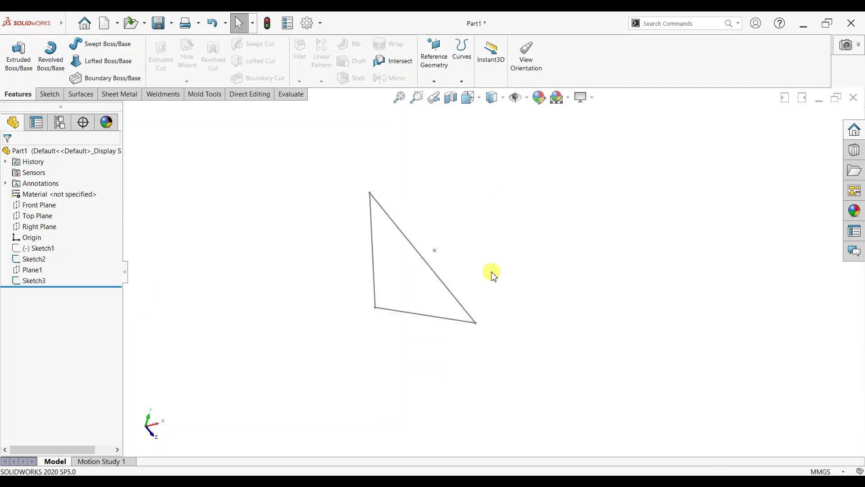
pyautogui.scroll(-1, 493, 276)
# Loft the Sketch2 triangle up to the Sketch3 point, creating the Loft2 solid.
pyautogui.click(103, 61)
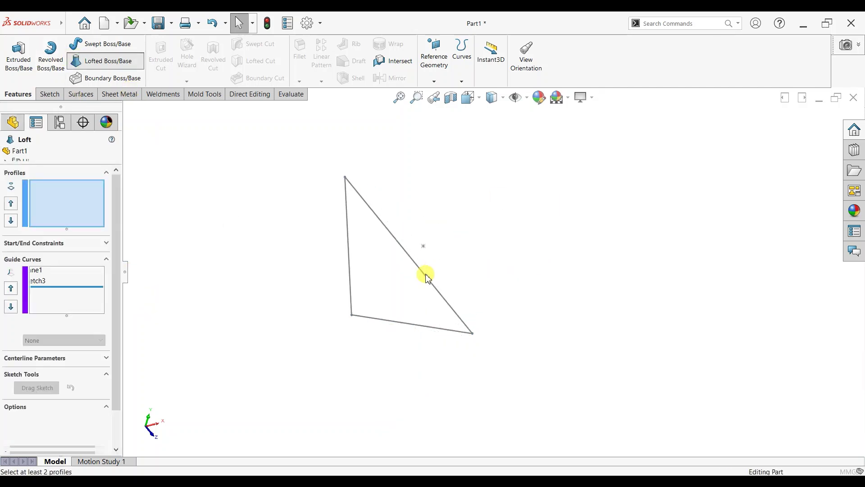
pyautogui.click(424, 273)
pyautogui.click(425, 246)
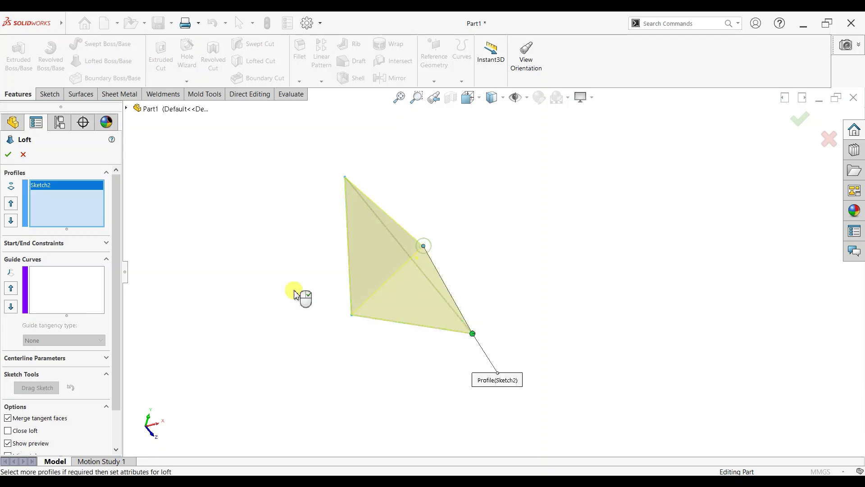
pyautogui.click(8, 154)
pyautogui.moveTo(573, 227); pyautogui.dragTo(532, 250, button='middle')
pyautogui.click(585, 99)
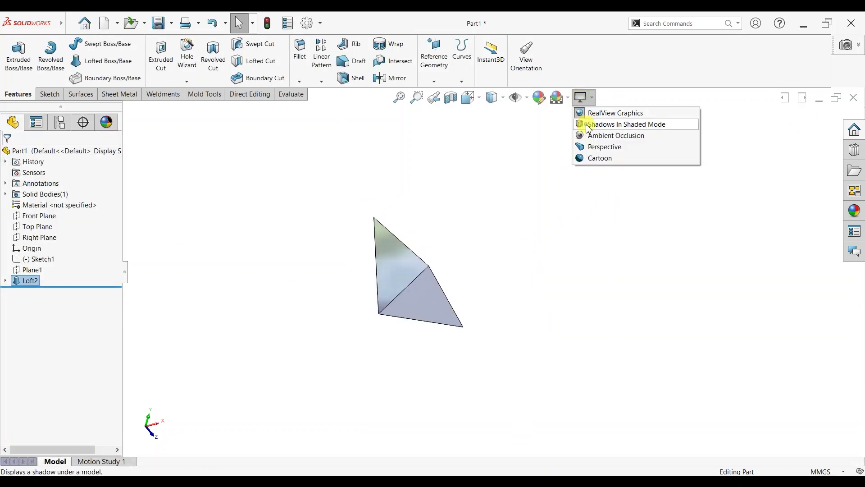
# Turn on shadows and ambient occlusion in the view display settings.
pyautogui.click(586, 124)
pyautogui.click(583, 98)
pyautogui.click(600, 135)
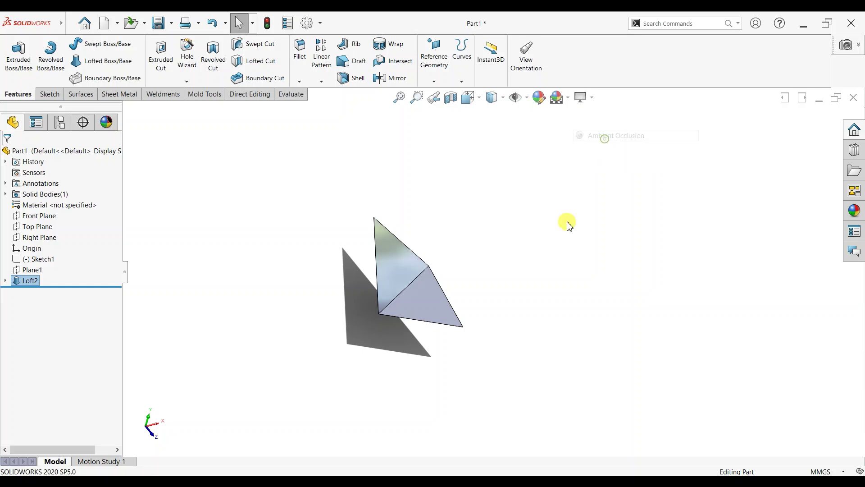
pyautogui.moveTo(566, 224)
pyautogui.mouseDown(button='middle')
pyautogui.moveTo(521, 261)
pyautogui.moveTo(451, 272)
pyautogui.moveTo(505, 251)
pyautogui.moveTo(556, 201)
pyautogui.moveTo(547, 253)
pyautogui.mouseUp(button='middle')
# Show Sketch1's triangle outline again and orbit to face the triangle.
pyautogui.click(28, 259)
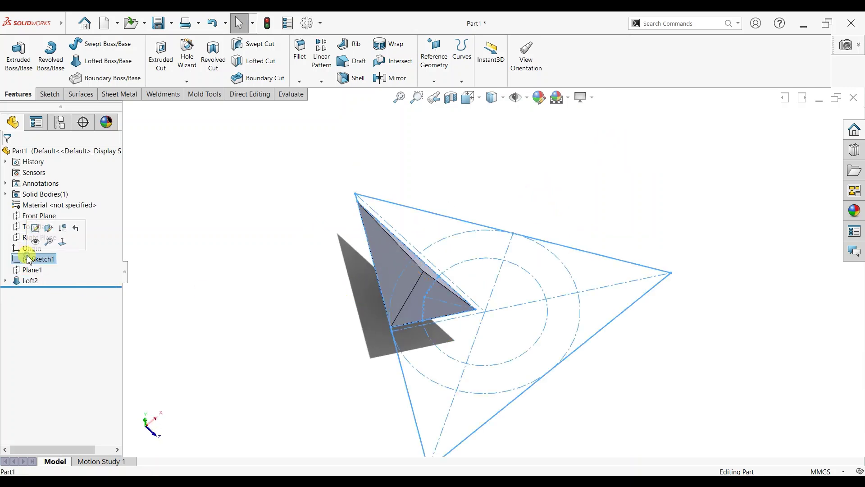
pyautogui.click(35, 243)
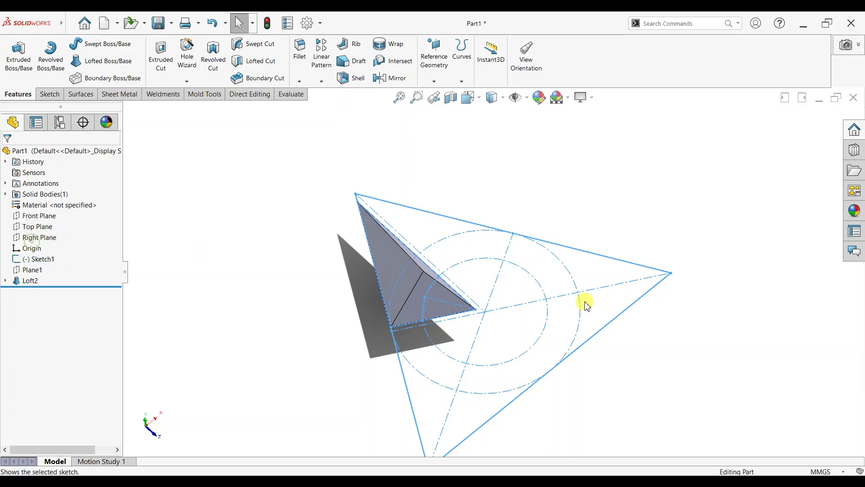
pyautogui.click(493, 319)
pyautogui.scroll(2, 518, 319)
pyautogui.moveTo(518, 318)
pyautogui.mouseDown(button='middle')
pyautogui.moveTo(536, 258)
pyautogui.moveTo(429, 277)
pyautogui.moveTo(493, 296)
pyautogui.moveTo(493, 251)
pyautogui.moveTo(517, 291)
pyautogui.moveTo(524, 247)
pyautogui.mouseUp(button='middle')
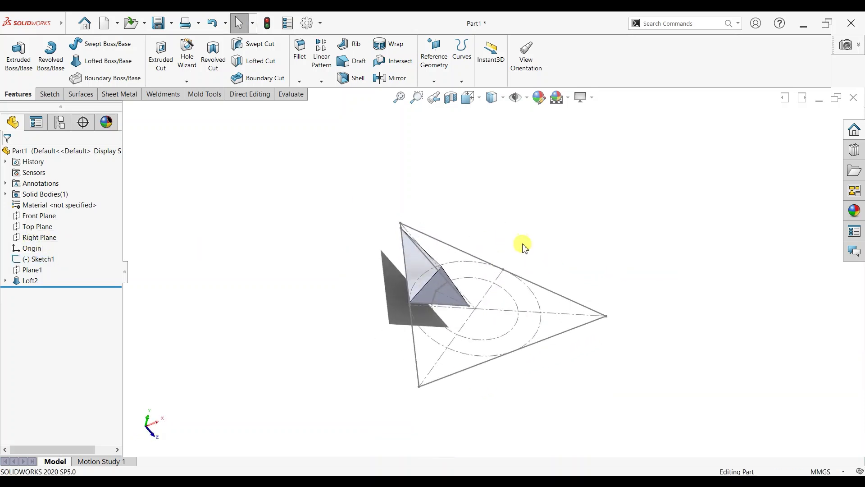
pyautogui.moveTo(572, 384)
pyautogui.mouseDown(button='middle')
pyautogui.moveTo(561, 349)
pyautogui.moveTo(508, 376)
pyautogui.moveTo(498, 366)
pyautogui.moveTo(534, 374)
pyautogui.moveTo(538, 362)
pyautogui.mouseUp(button='middle')
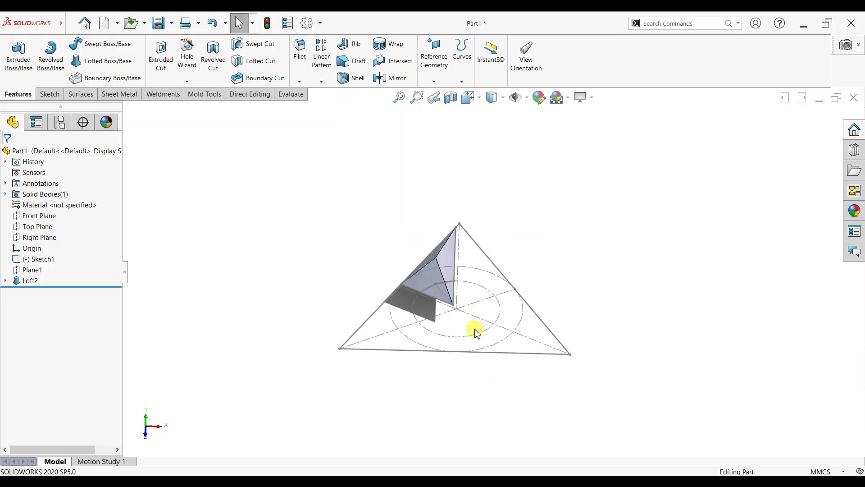
pyautogui.scroll(-2, 476, 332)
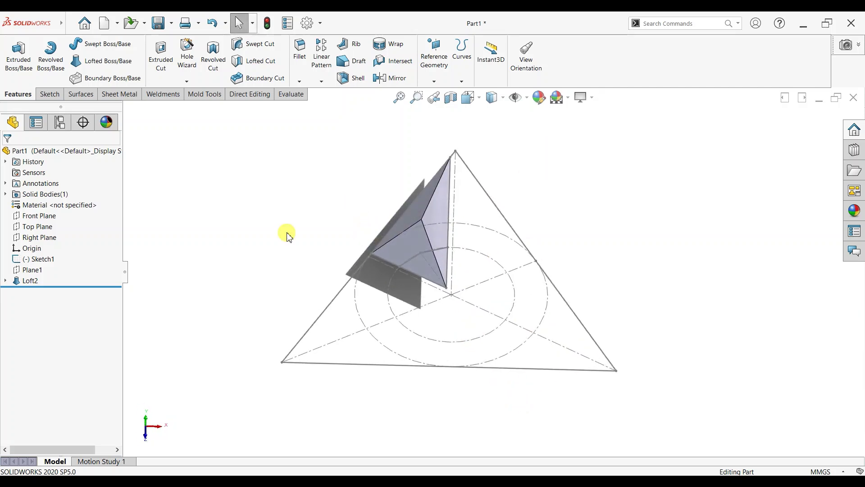
pyautogui.click(37, 226)
# Add Plane2 through Sketch1 Line6 and Plane3 through Line5, both referencing the Top Plane.
pyautogui.click(434, 81)
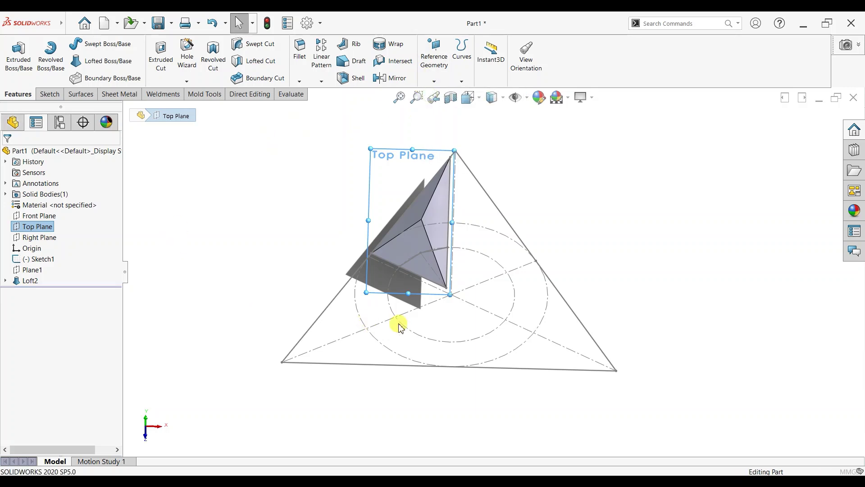
pyautogui.click(474, 310)
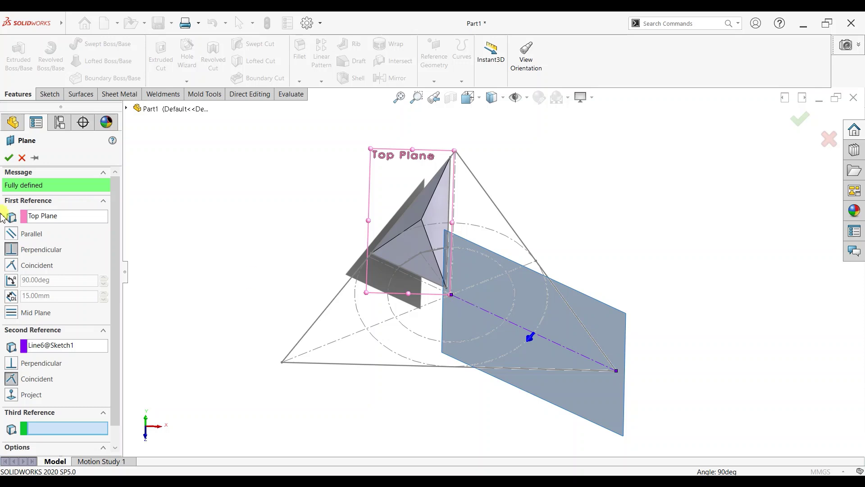
pyautogui.click(9, 158)
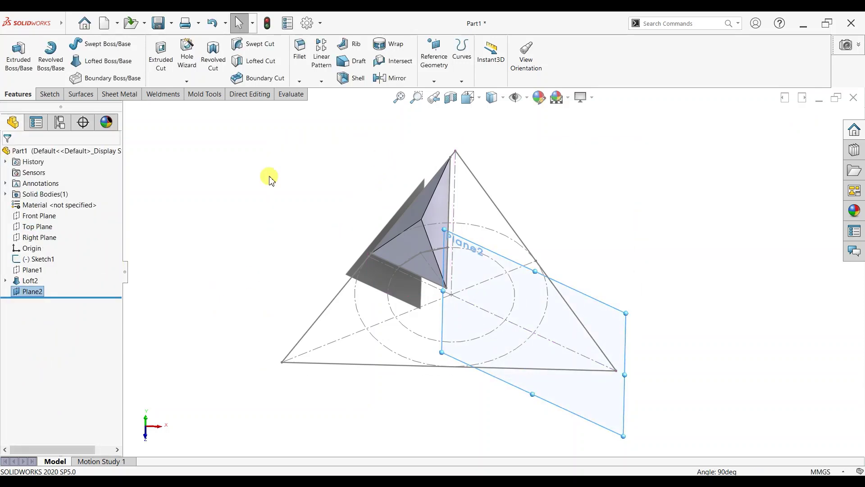
pyautogui.click(38, 227)
pyautogui.click(434, 82)
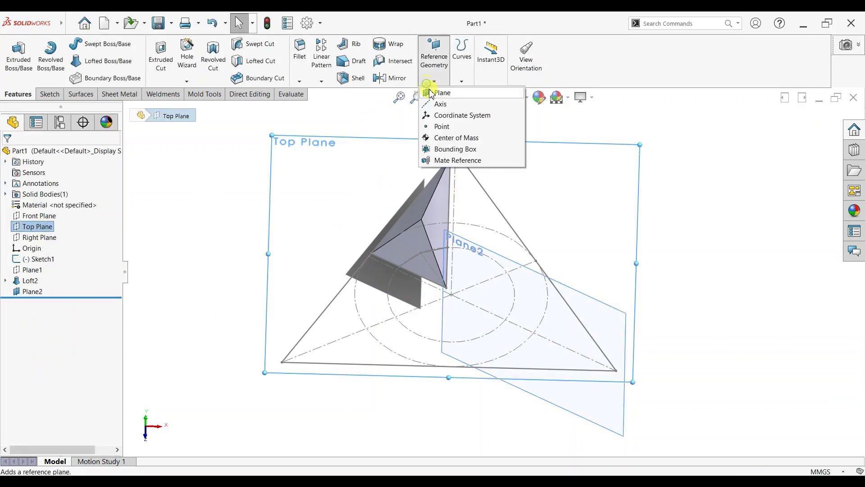
pyautogui.click(378, 326)
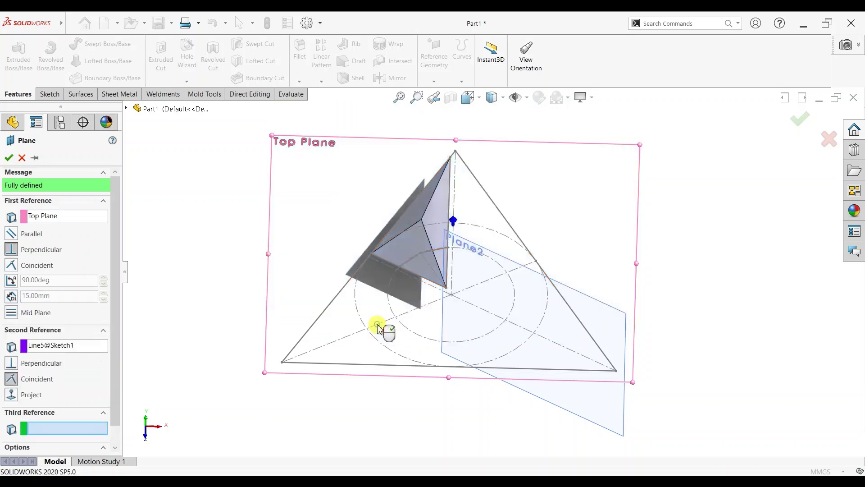
pyautogui.click(8, 157)
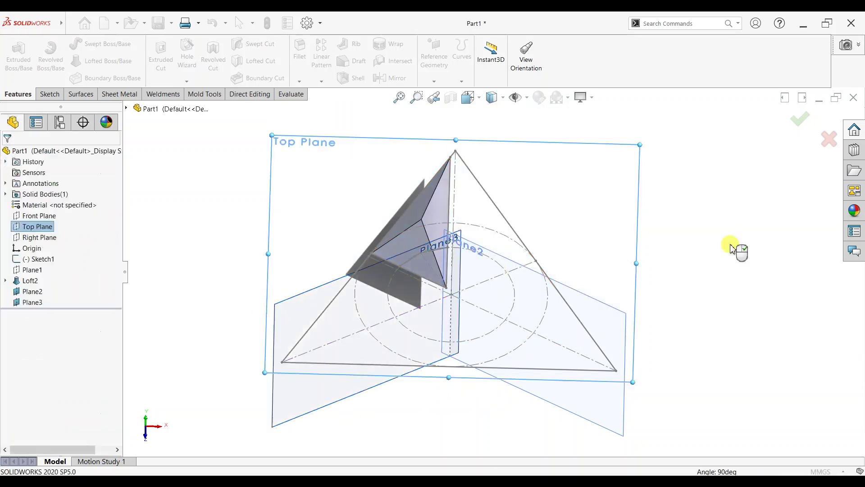
pyautogui.moveTo(734, 248)
pyautogui.mouseDown(button='middle')
pyautogui.moveTo(649, 266)
pyautogui.moveTo(661, 267)
pyautogui.moveTo(595, 226)
pyautogui.moveTo(517, 249)
pyautogui.mouseUp(button='middle')
# Mirror the Loft2 wedge body across Plane2 without merging, creating Mirror1.
pyautogui.click(388, 78)
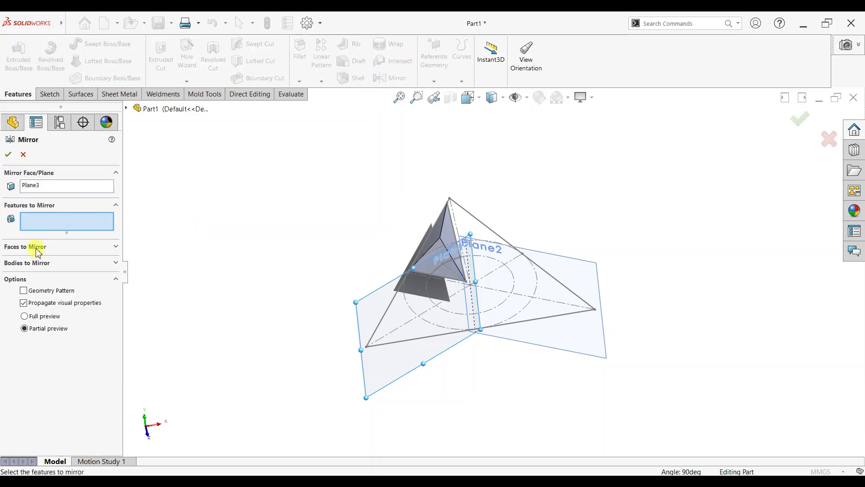
pyautogui.click(37, 264)
pyautogui.click(444, 239)
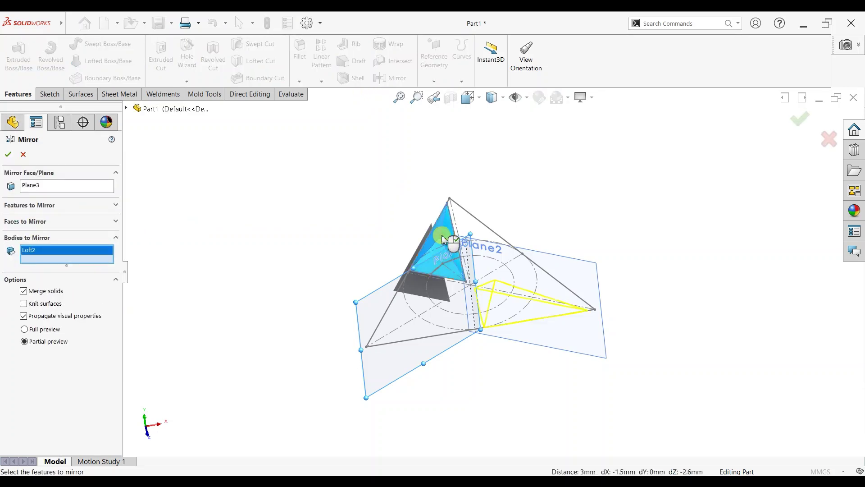
pyautogui.click(37, 186)
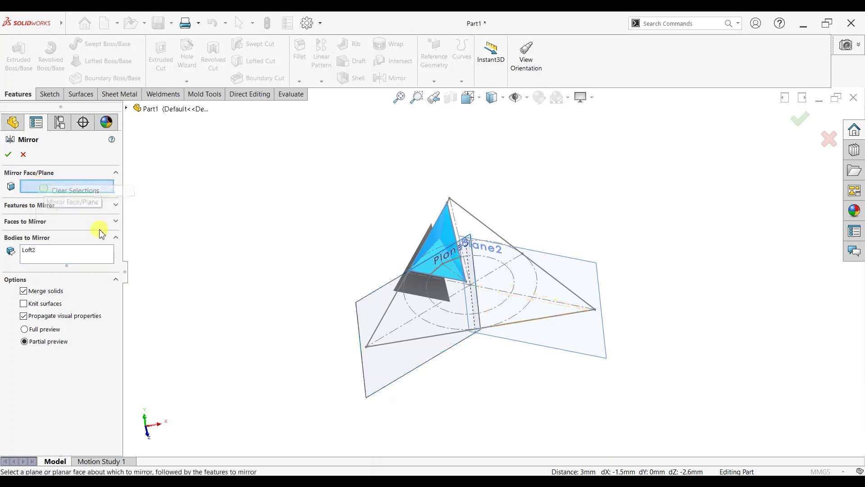
pyautogui.scroll(-3, 458, 294)
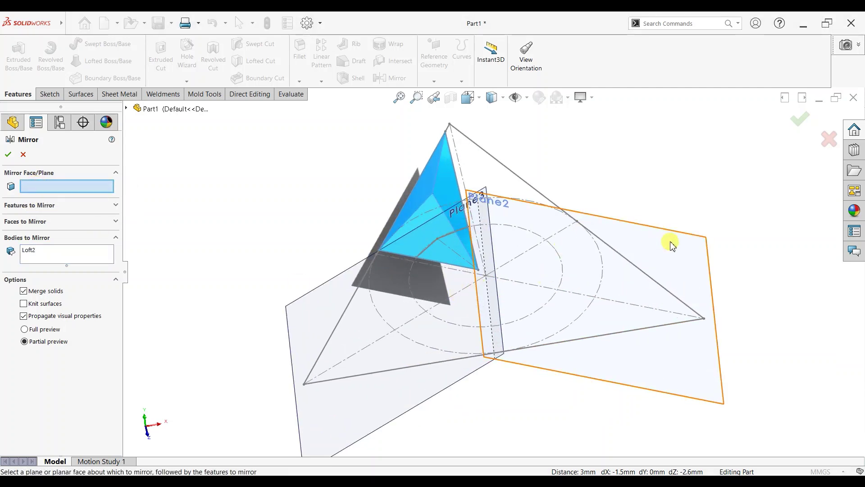
pyautogui.click(706, 243)
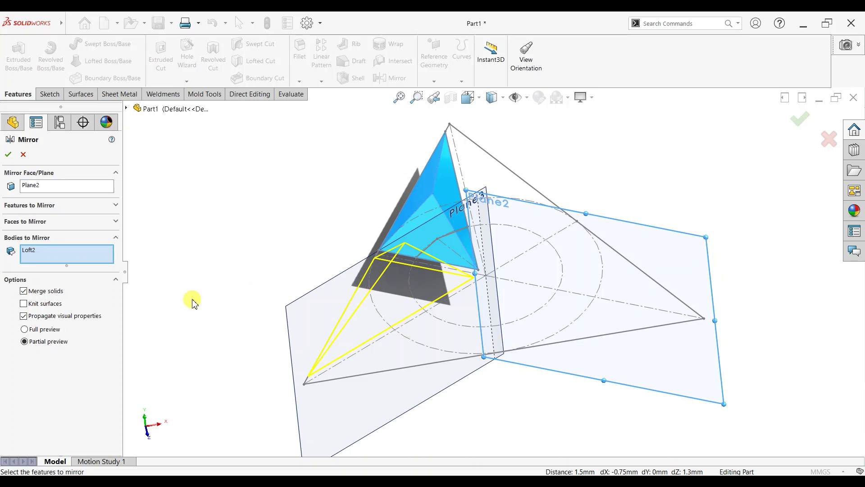
pyautogui.click(8, 155)
pyautogui.moveTo(507, 376)
pyautogui.mouseDown(button='middle')
pyautogui.moveTo(536, 367)
pyautogui.moveTo(467, 387)
pyautogui.moveTo(491, 380)
pyautogui.moveTo(491, 409)
pyautogui.mouseUp(button='middle')
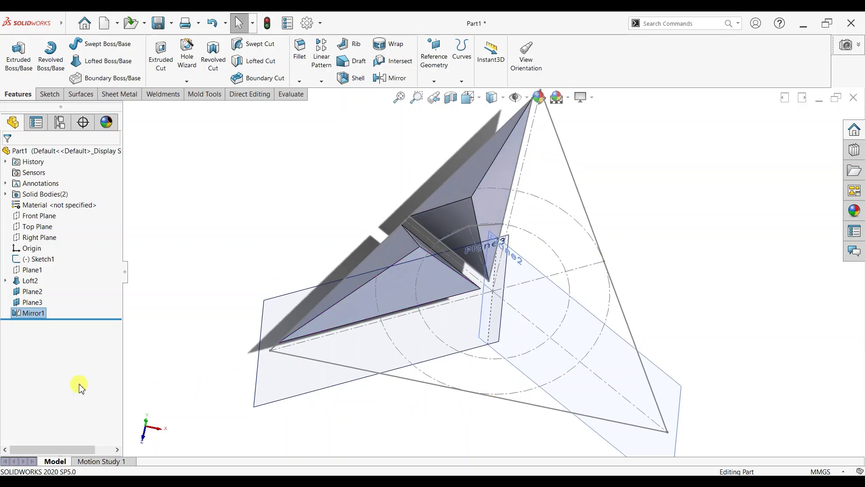
# Mirror the Mirror1 wedge body across Plane3, creating Mirror2.
pyautogui.click(399, 79)
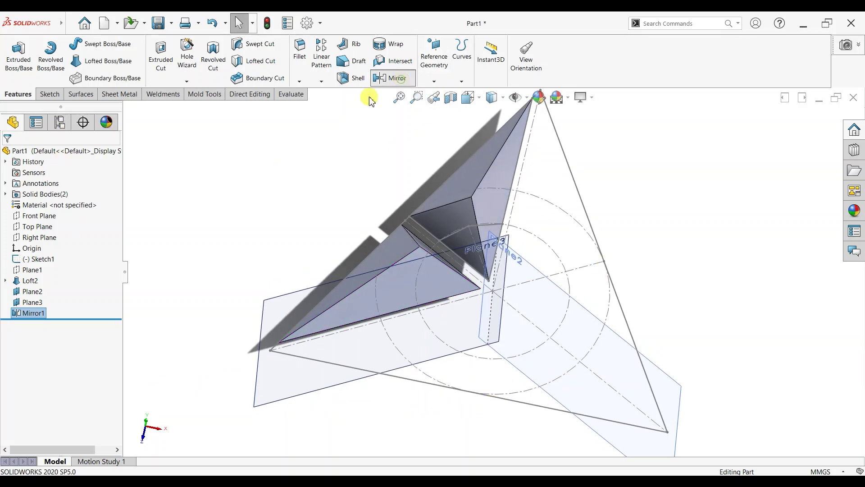
pyautogui.click(78, 225)
pyautogui.press('Delete')
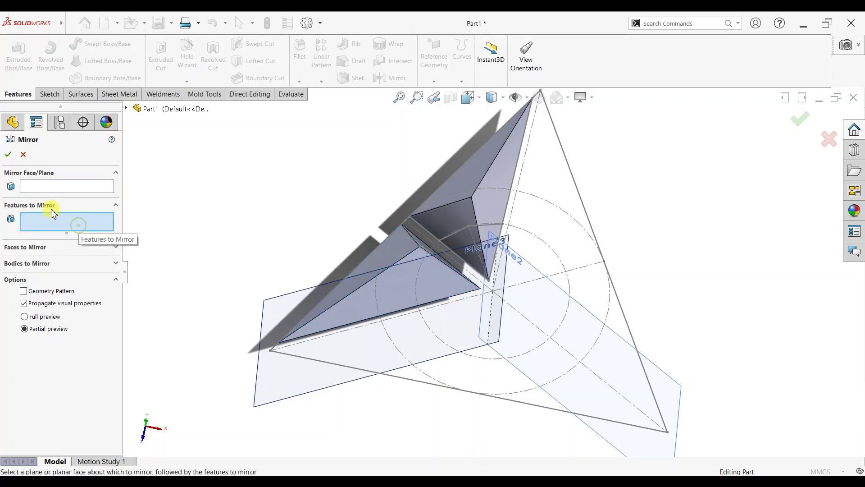
pyautogui.click(40, 264)
pyautogui.click(403, 263)
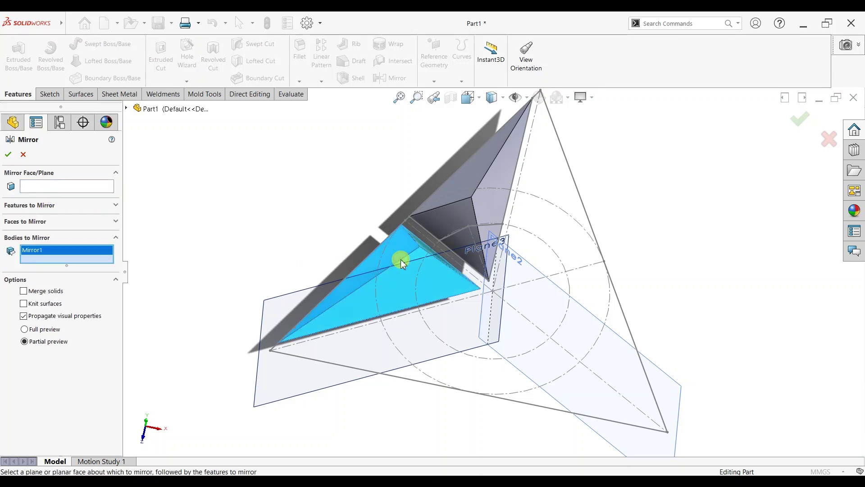
pyautogui.click(38, 186)
pyautogui.click(255, 388)
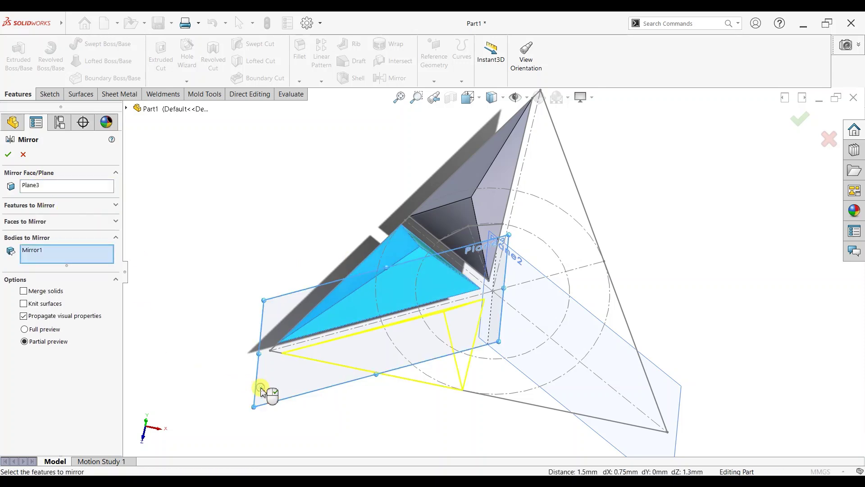
pyautogui.click(7, 154)
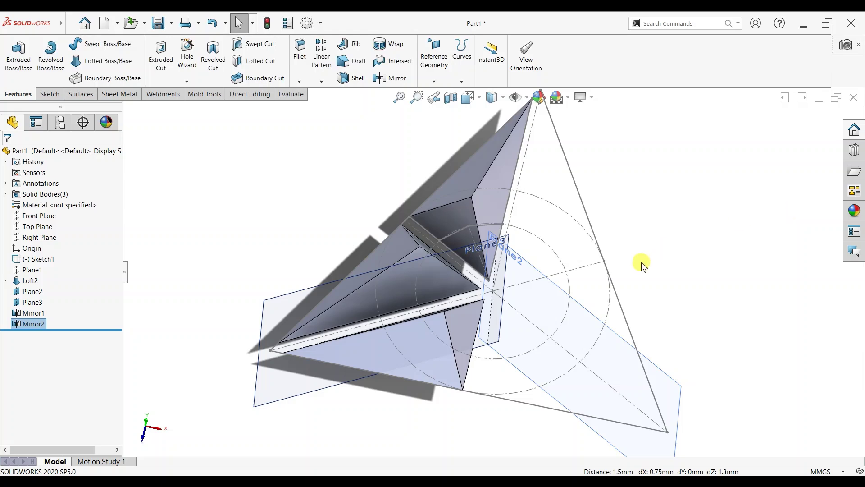
pyautogui.moveTo(642, 265)
pyautogui.mouseDown(button='middle')
pyautogui.moveTo(569, 236)
pyautogui.moveTo(624, 212)
pyautogui.moveTo(635, 234)
pyautogui.moveTo(628, 242)
pyautogui.mouseUp(button='middle')
pyautogui.scroll(3, 630, 270)
pyautogui.scroll(-2, 630, 272)
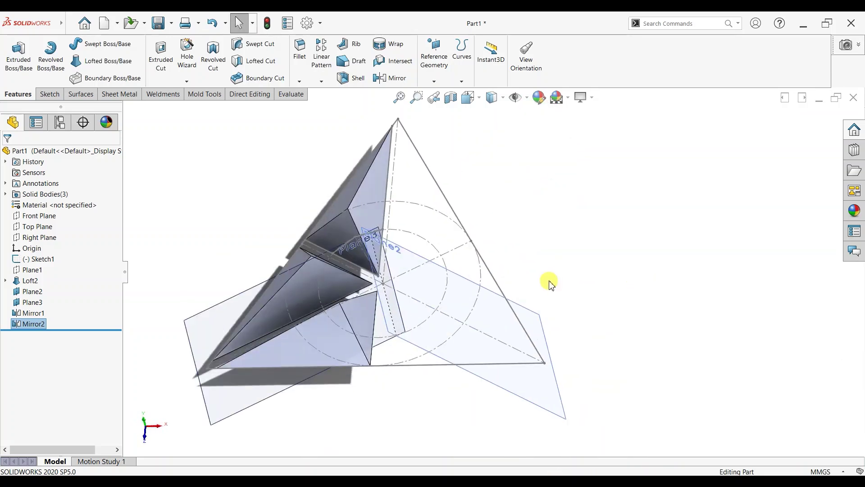
# Hide Plane2 and Plane3.
pyautogui.click(563, 372)
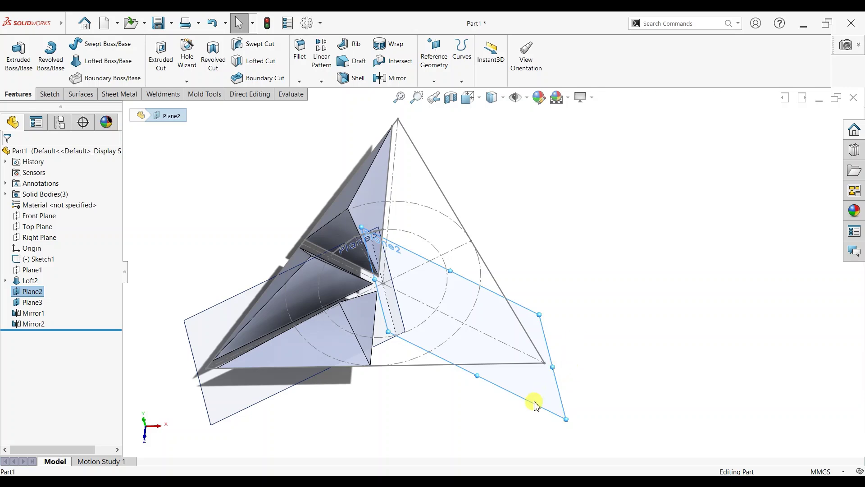
pyautogui.click(587, 375)
pyautogui.click(245, 401)
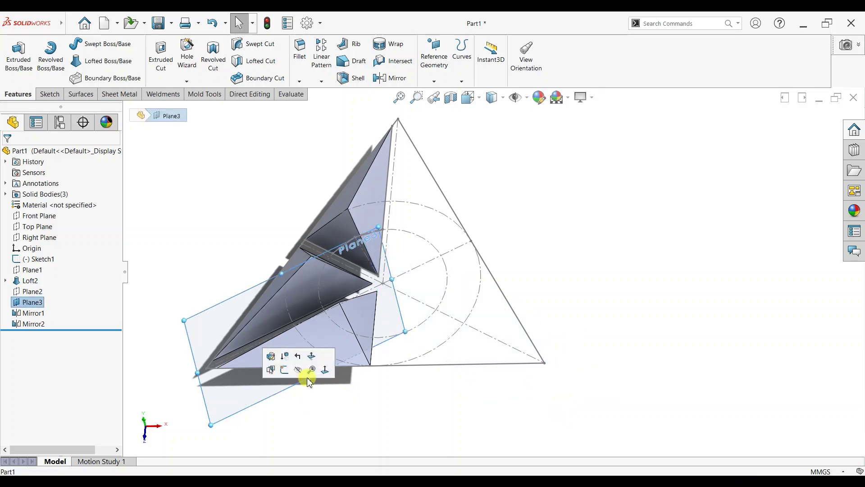
pyautogui.click(305, 374)
pyautogui.moveTo(458, 347)
pyautogui.mouseDown(button='middle')
pyautogui.moveTo(499, 348)
pyautogui.moveTo(445, 338)
pyautogui.moveTo(442, 365)
pyautogui.moveTo(442, 332)
pyautogui.mouseUp(button='middle')
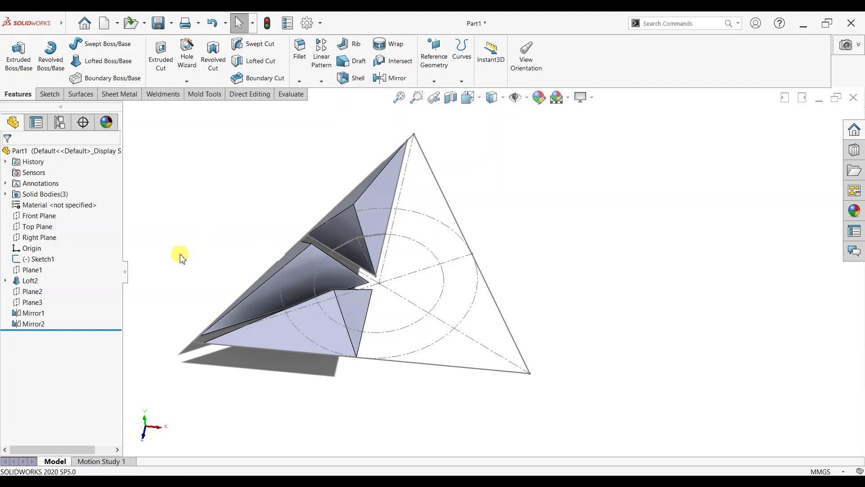
# Create Plane4 from the Top Plane through sketch Line4.
pyautogui.click(38, 215)
pyautogui.click(36, 227)
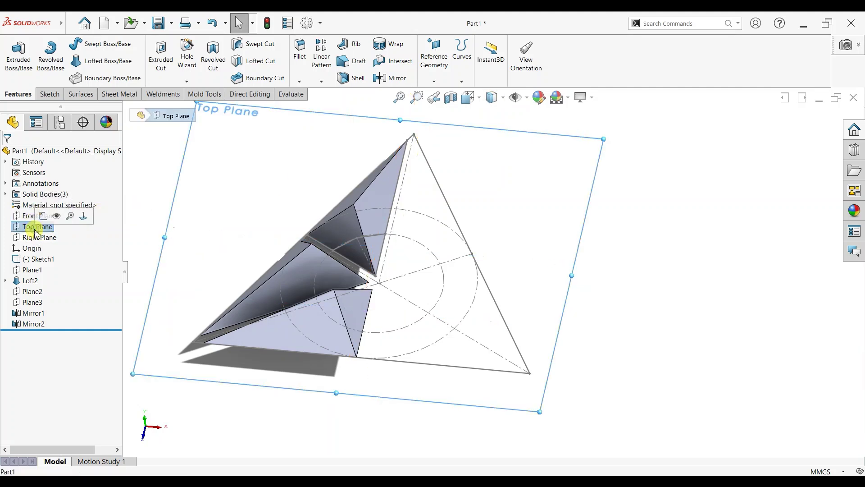
pyautogui.click(434, 81)
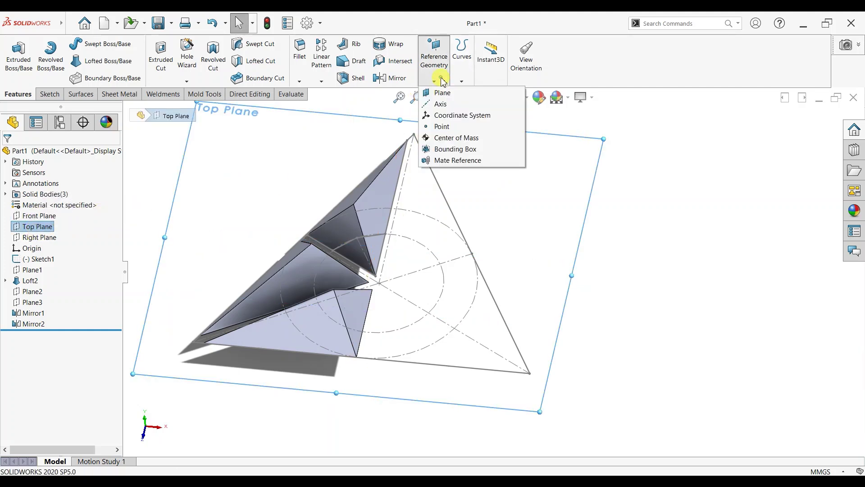
pyautogui.click(407, 158)
pyautogui.click(8, 158)
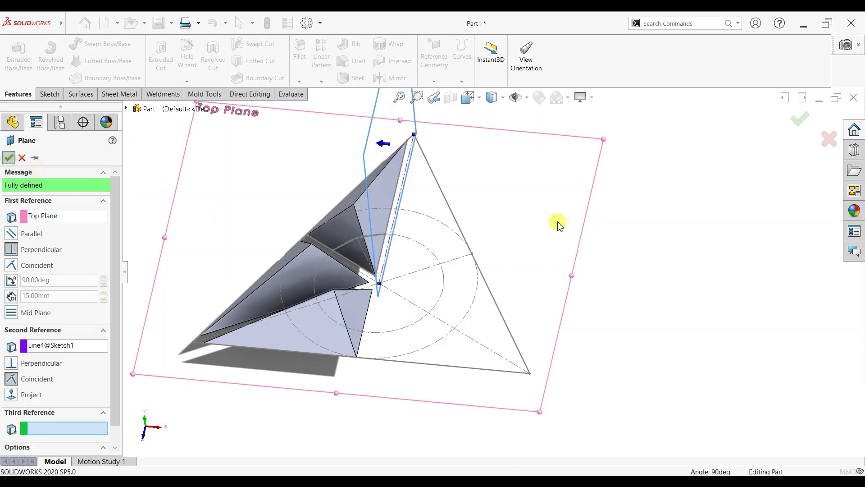
# Mirror the three wedge bodies across Plane4, creating Mirror3 and six bodies.
pyautogui.click(382, 80)
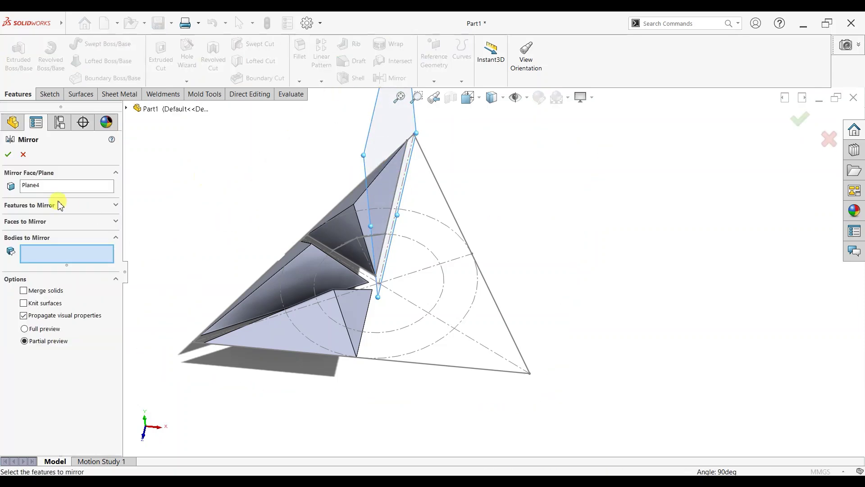
pyautogui.click(332, 227)
pyautogui.click(310, 257)
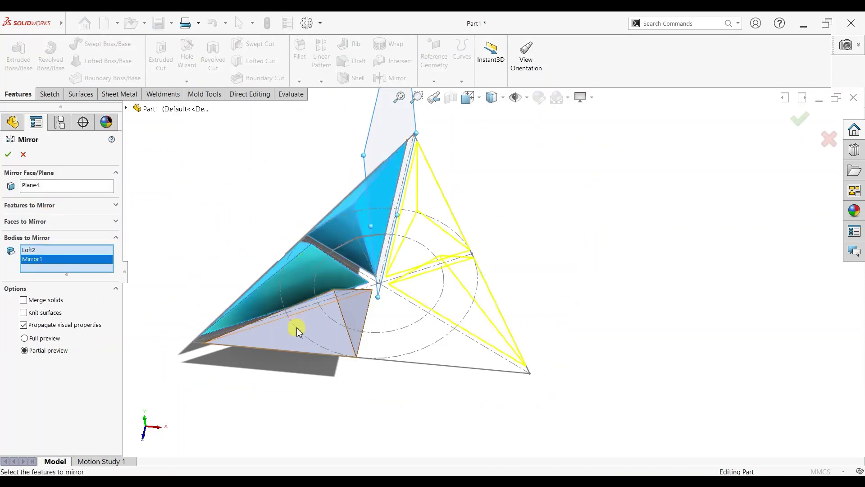
pyautogui.click(295, 329)
pyautogui.click(8, 154)
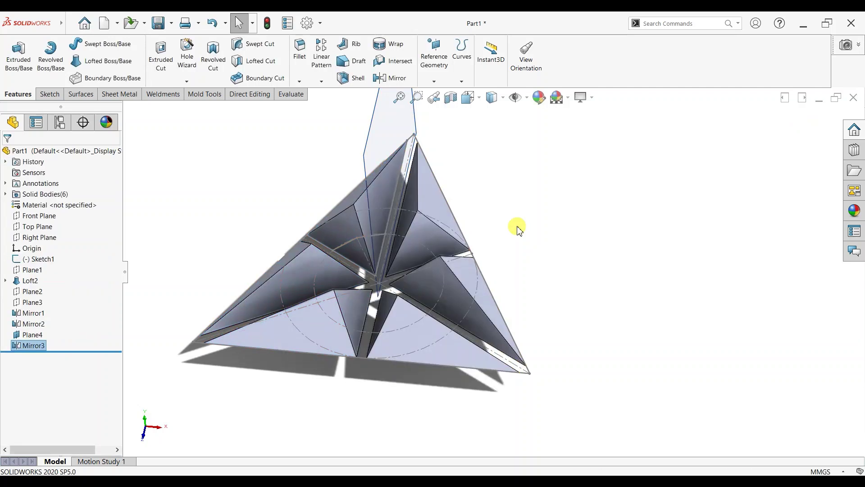
pyautogui.scroll(3, 487, 227)
pyautogui.click(460, 188)
# Hide Plane4 and Sketch1.
pyautogui.click(502, 160)
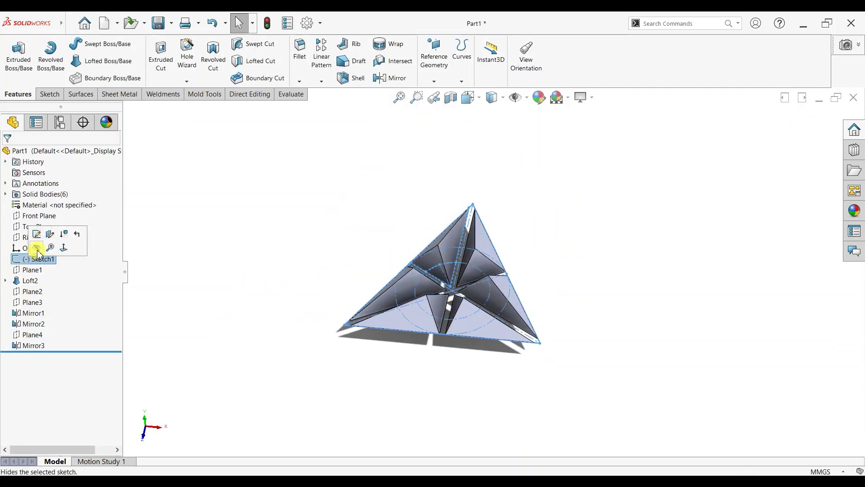
pyautogui.click(37, 248)
pyautogui.moveTo(353, 343); pyautogui.dragTo(406, 270, button='middle')
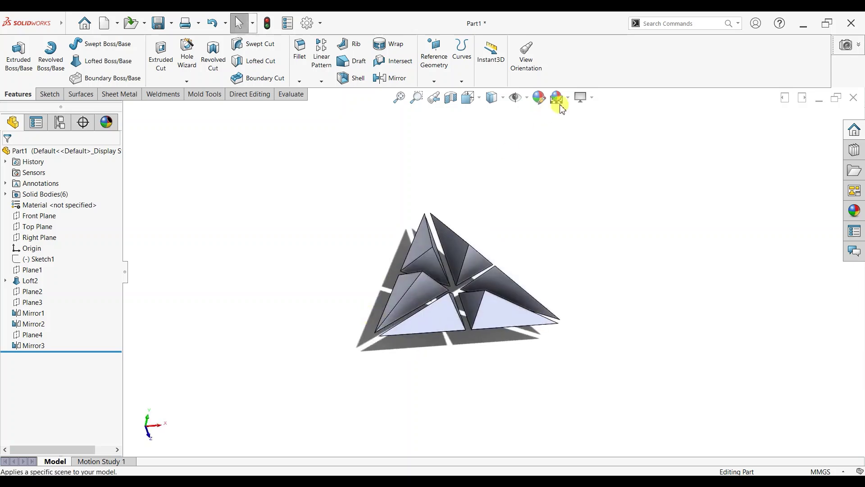
# Turn off shadows in shaded mode and switch to the Top view.
pyautogui.click(584, 97)
pyautogui.click(622, 124)
pyautogui.moveTo(479, 236)
pyautogui.mouseDown(button='middle')
pyautogui.moveTo(477, 159)
pyautogui.moveTo(492, 246)
pyautogui.moveTo(479, 303)
pyautogui.mouseUp(button='middle')
pyautogui.press('space')
pyautogui.click(358, 314)
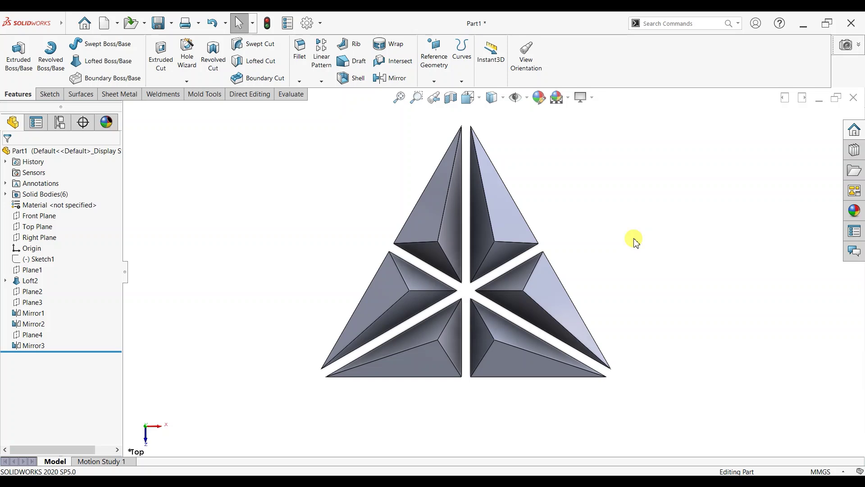
# Apply candy apple red to the upper-right and upper-left wedge bodies.
pyautogui.click(857, 210)
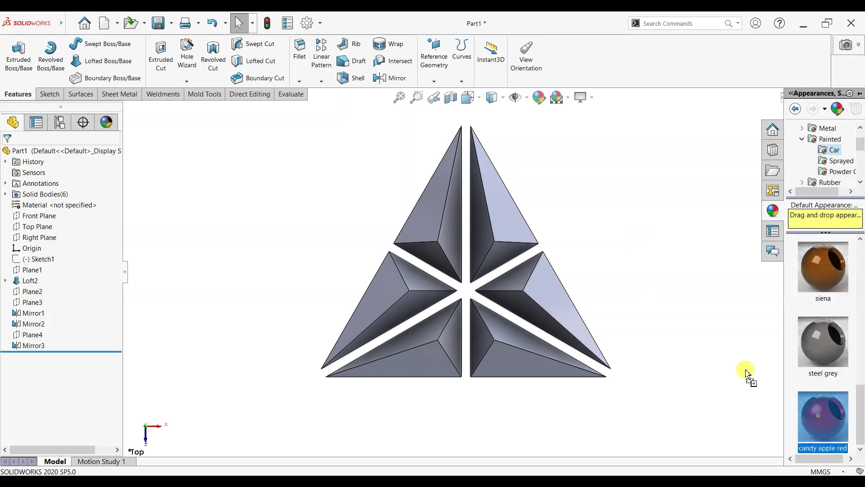
pyautogui.moveTo(746, 375); pyautogui.dragTo(505, 204)
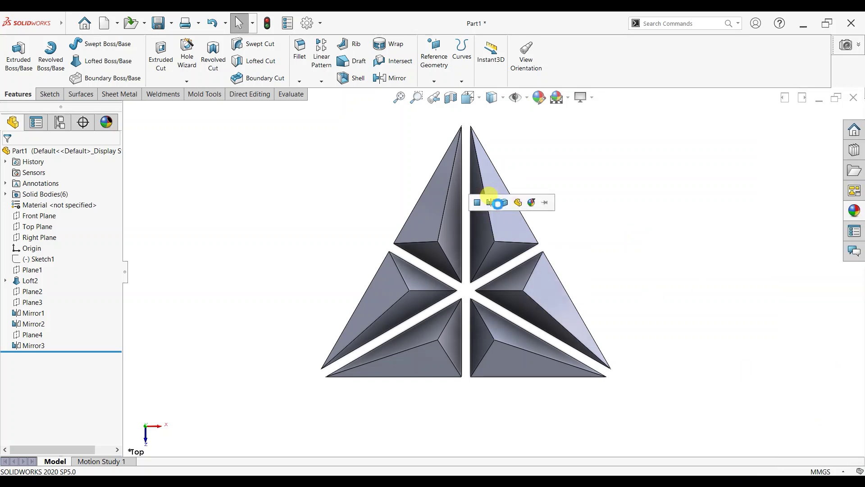
pyautogui.click(855, 210)
pyautogui.moveTo(821, 406); pyautogui.dragTo(433, 216)
pyautogui.click(447, 224)
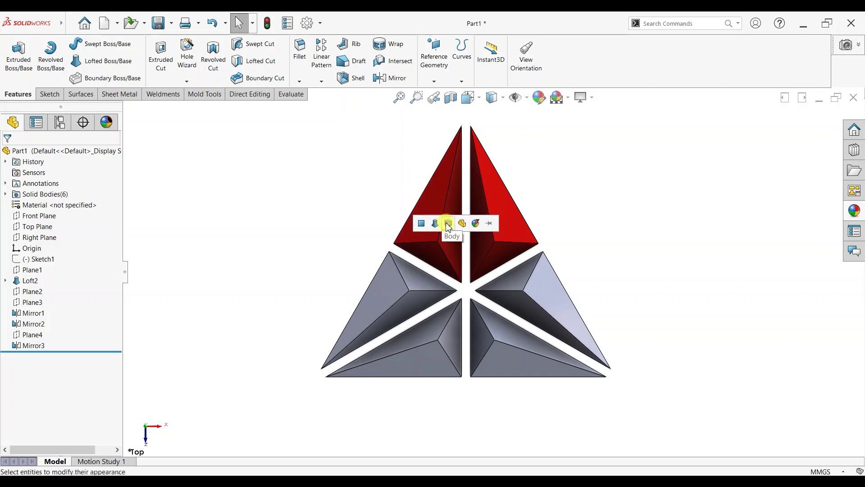
# Apply gloss blue to the right and left middle wedge bodies.
pyautogui.click(855, 212)
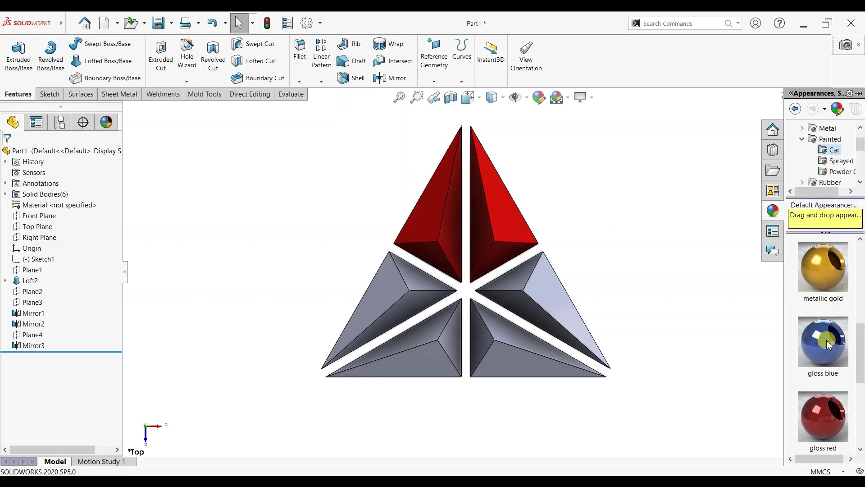
pyautogui.moveTo(828, 344); pyautogui.dragTo(532, 290)
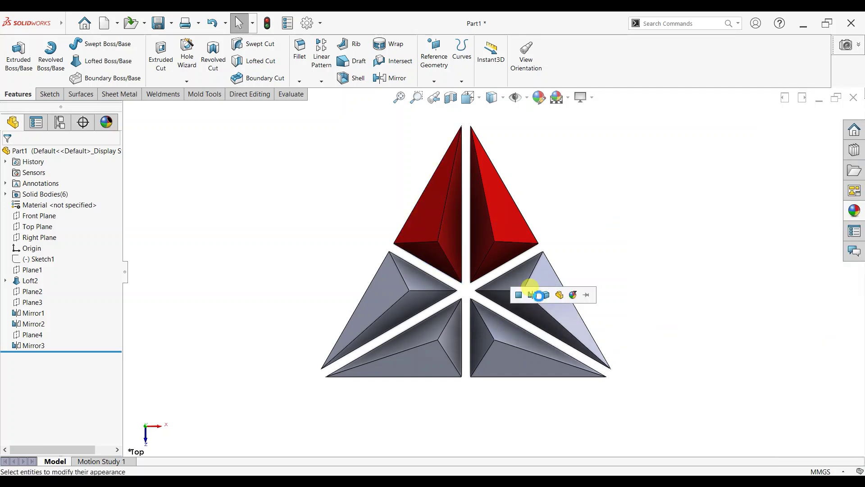
pyautogui.click(852, 215)
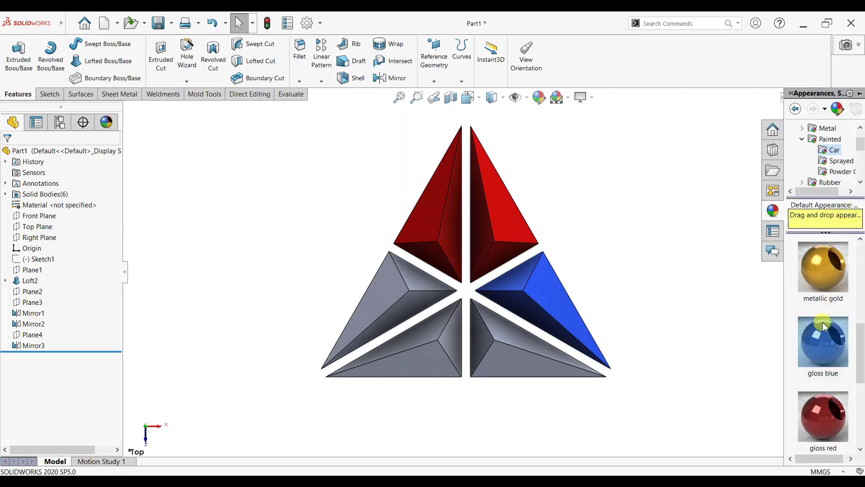
pyautogui.moveTo(823, 343); pyautogui.dragTo(396, 272)
pyautogui.click(411, 272)
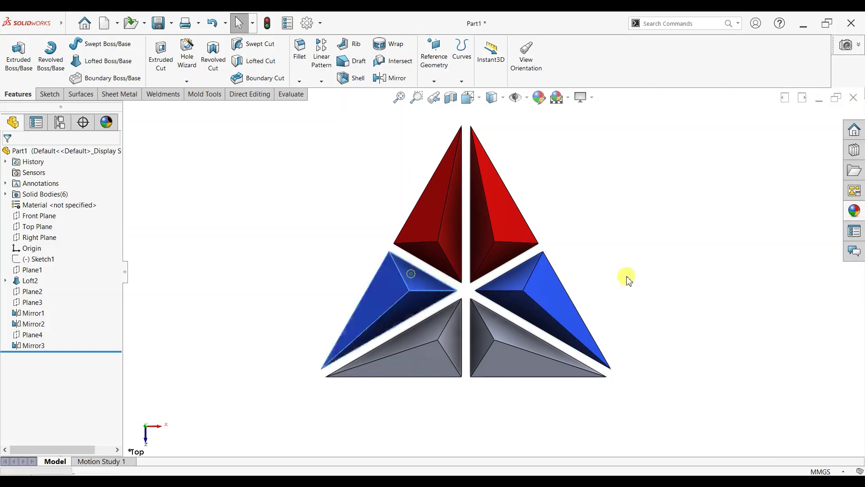
# Apply metallic gold (orange) to the bottom-right and bottom-left wedge bodies.
pyautogui.click(859, 211)
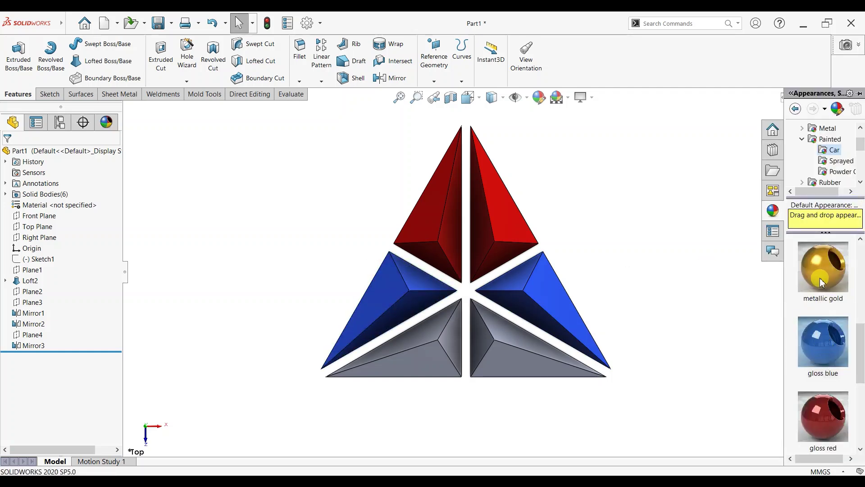
pyautogui.moveTo(821, 282); pyautogui.dragTo(548, 350)
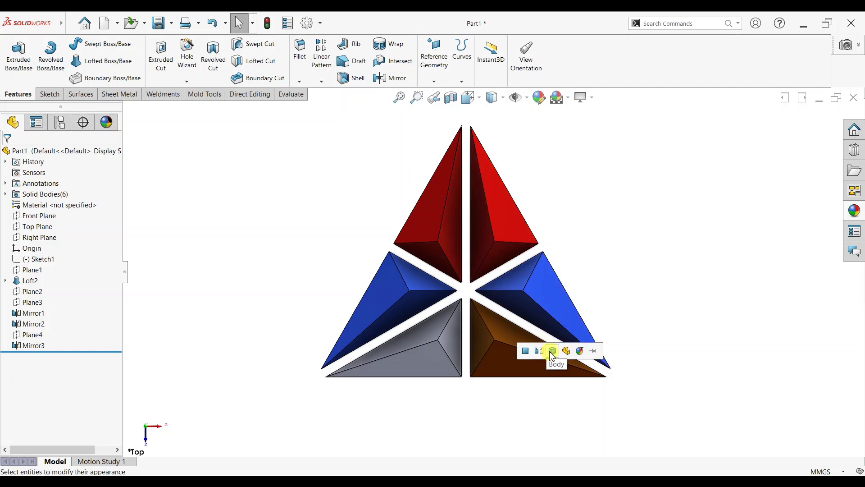
pyautogui.click(552, 352)
pyautogui.click(848, 217)
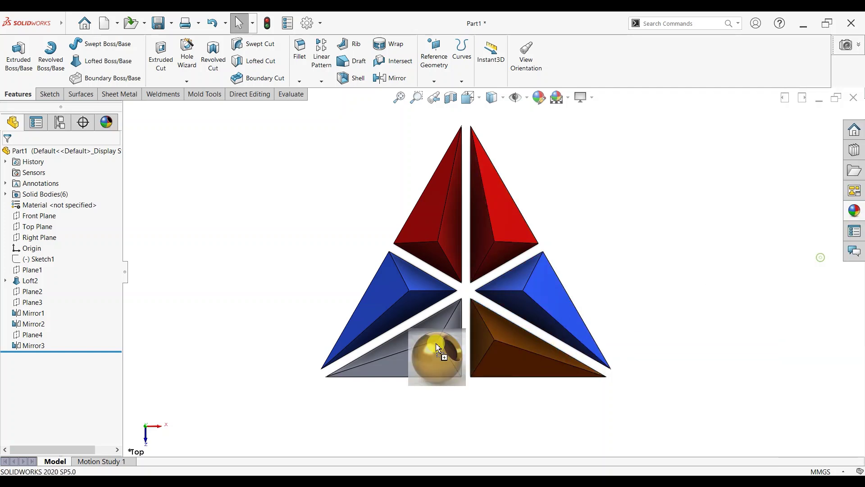
pyautogui.moveTo(820, 259); pyautogui.dragTo(439, 356)
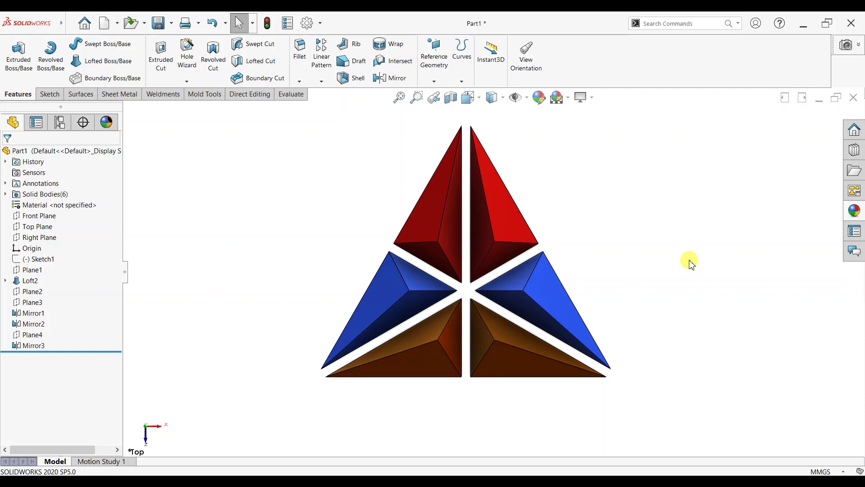
# Try metallic warm grey on the upper-left piece, then cancel it.
pyautogui.click(858, 215)
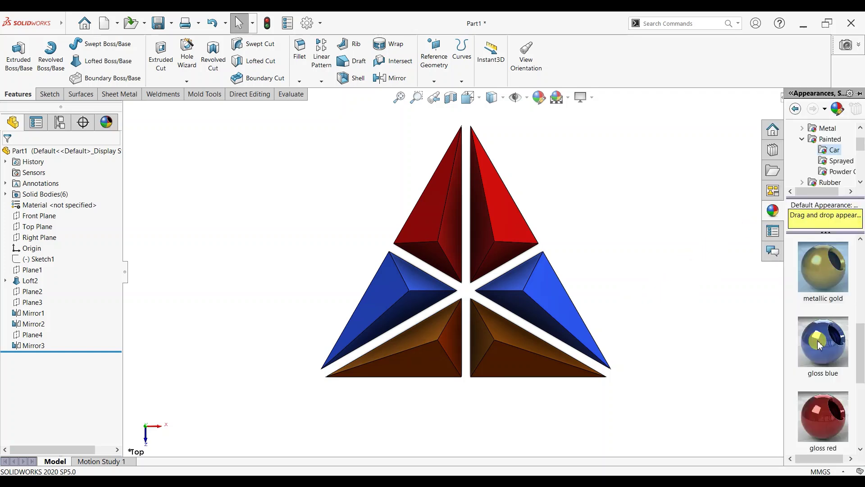
pyautogui.scroll(5, 818, 342)
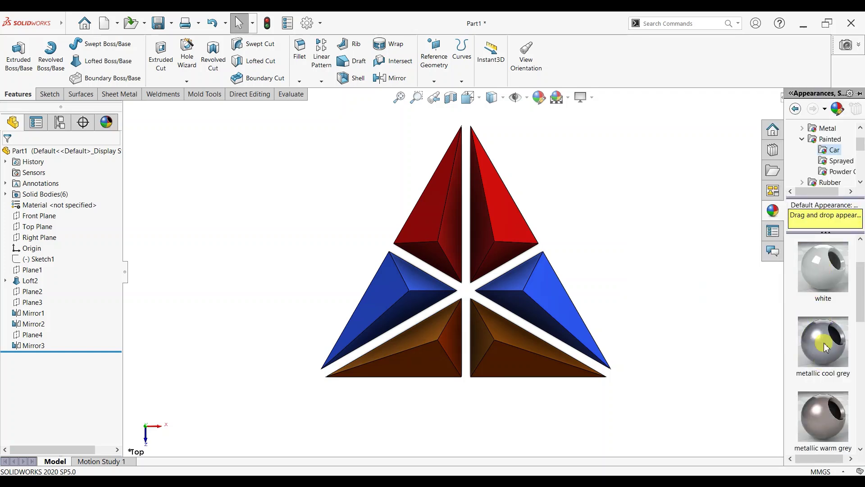
pyautogui.moveTo(819, 417); pyautogui.dragTo(439, 237)
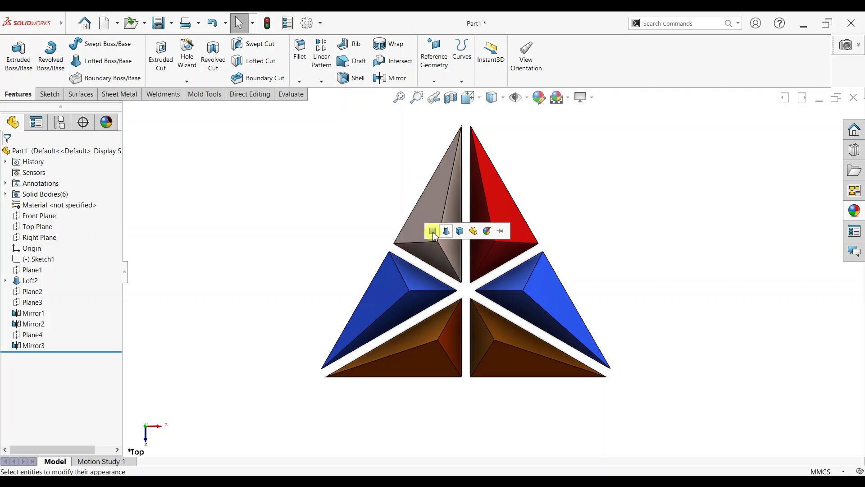
pyautogui.click(660, 262)
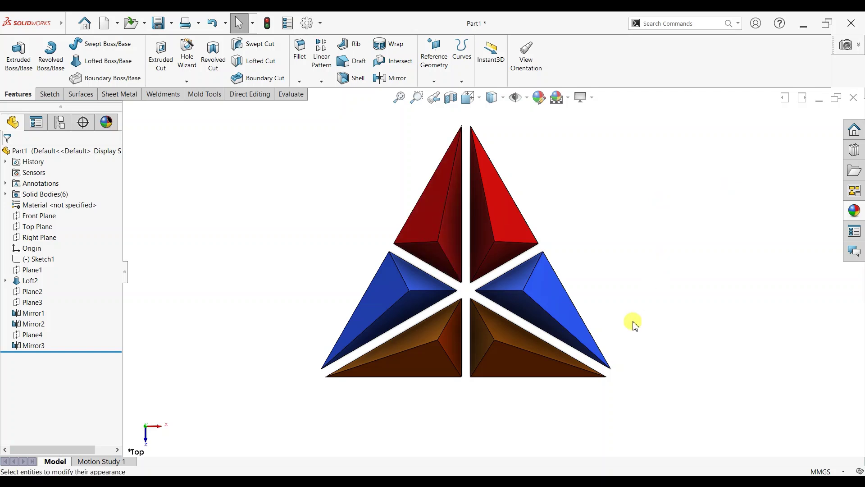
# Orbit the six red, blue and orange wedge bodies into a tilted 3D view, then zoom to fit.
pyautogui.moveTo(628, 305)
pyautogui.mouseDown(button='middle')
pyautogui.moveTo(626, 155)
pyautogui.moveTo(667, 180)
pyautogui.moveTo(604, 195)
pyautogui.moveTo(642, 245)
pyautogui.moveTo(656, 185)
pyautogui.moveTo(572, 176)
pyautogui.moveTo(532, 201)
pyautogui.moveTo(545, 131)
pyautogui.moveTo(624, 150)
pyautogui.moveTo(461, 271)
pyautogui.mouseUp(button='middle')
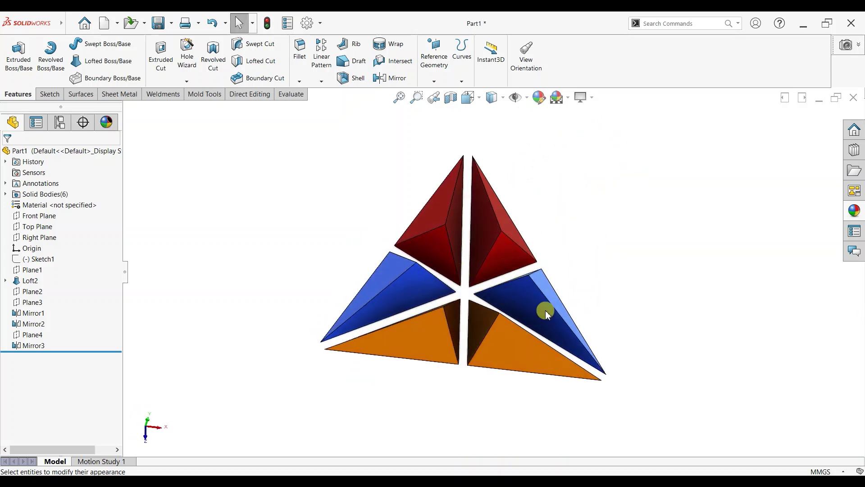
pyautogui.moveTo(547, 314)
pyautogui.mouseDown(button='middle')
pyautogui.moveTo(468, 239)
pyautogui.moveTo(601, 286)
pyautogui.moveTo(576, 325)
pyautogui.moveTo(604, 313)
pyautogui.moveTo(583, 346)
pyautogui.moveTo(594, 325)
pyautogui.moveTo(620, 313)
pyautogui.moveTo(613, 306)
pyautogui.moveTo(612, 336)
pyautogui.mouseUp(button='middle')
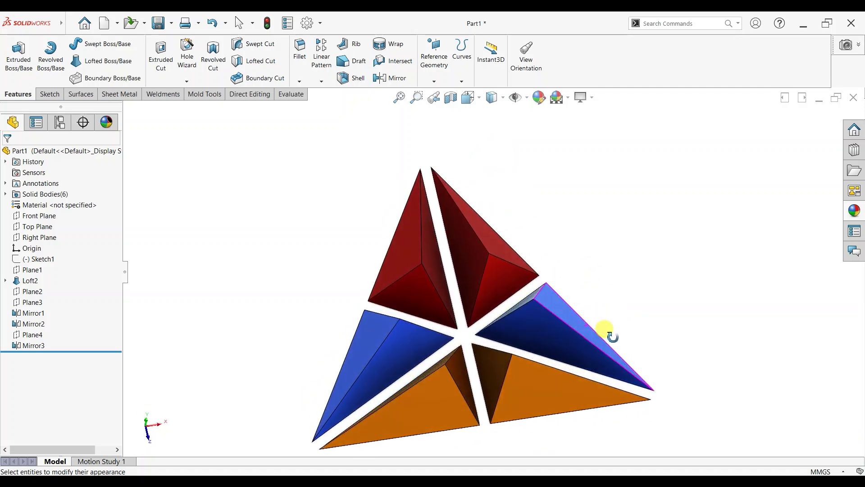
pyautogui.press('f')
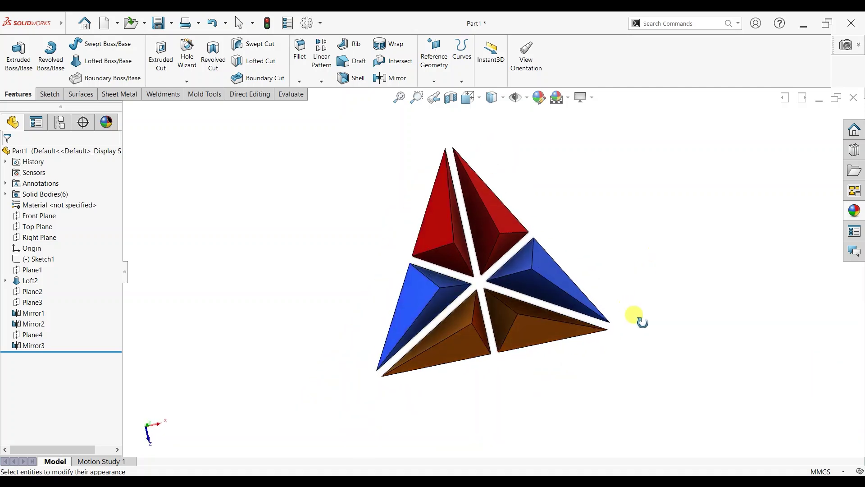